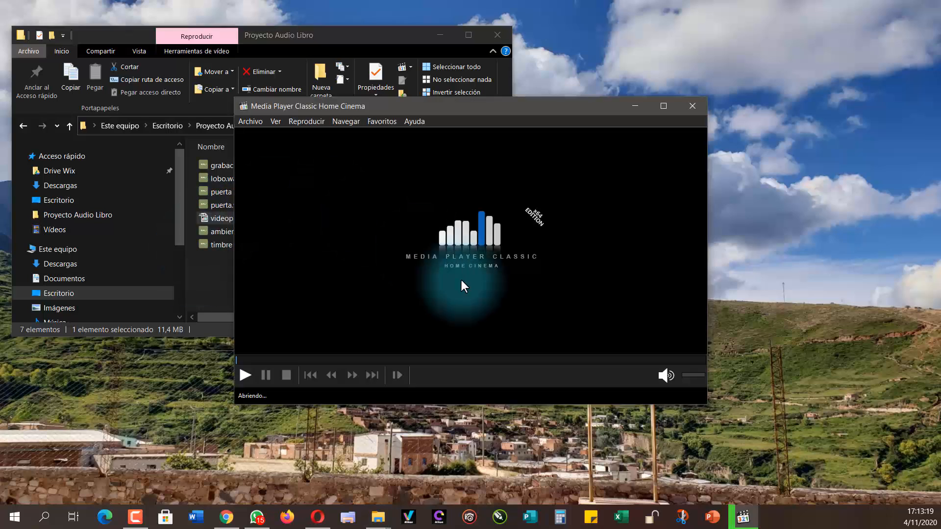
Step: Preview videoplayback.mp4 in the media player, sampling it about one minute in, and close the player
click(276, 353)
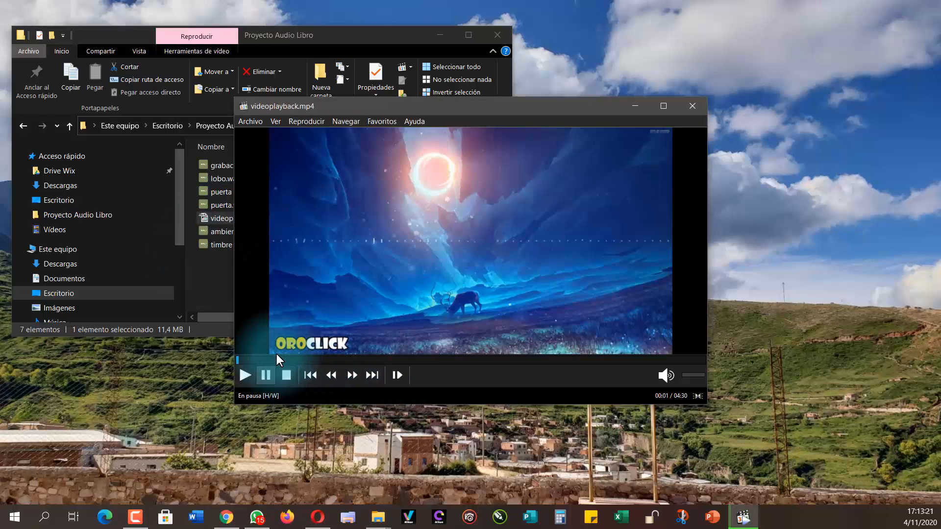
click(296, 360)
click(346, 361)
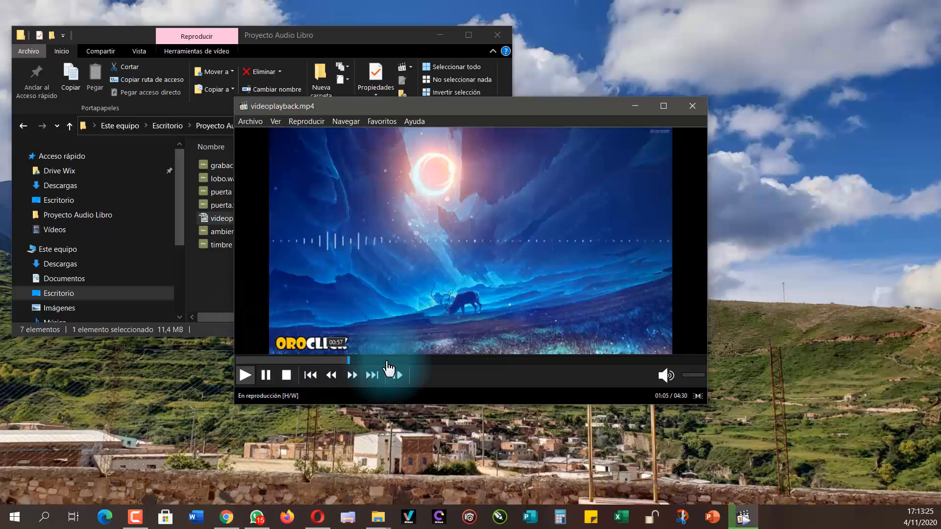
click(267, 379)
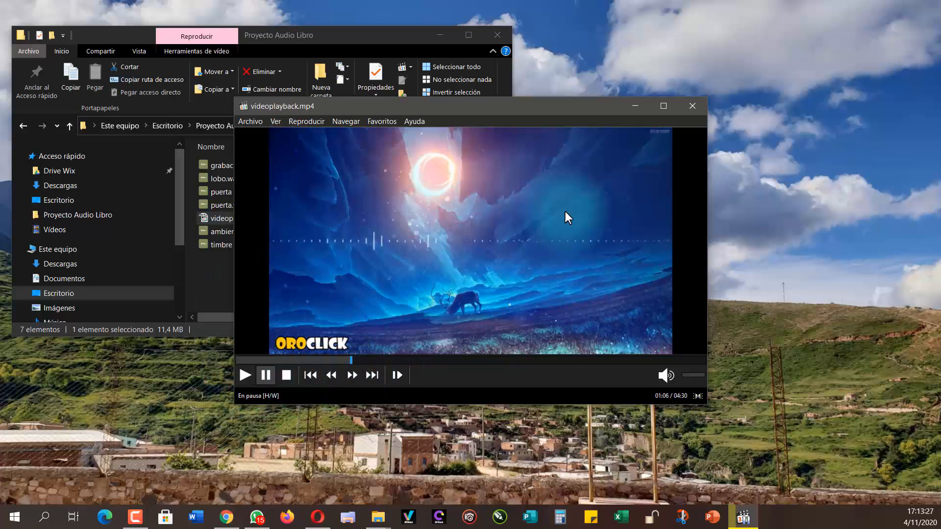
click(701, 110)
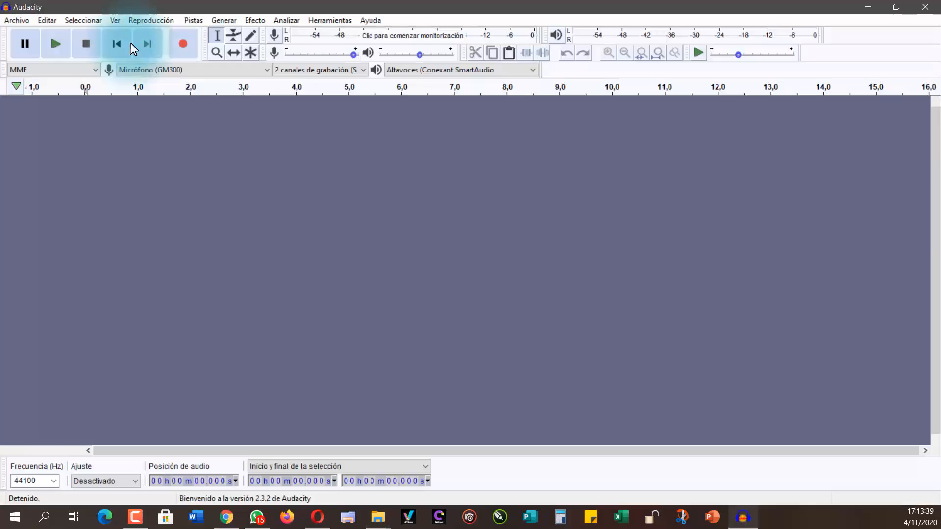
Step: Place the Audacity window beside the project folder, import videoplayback.mp4 as a track and collapse that track
click(896, 7)
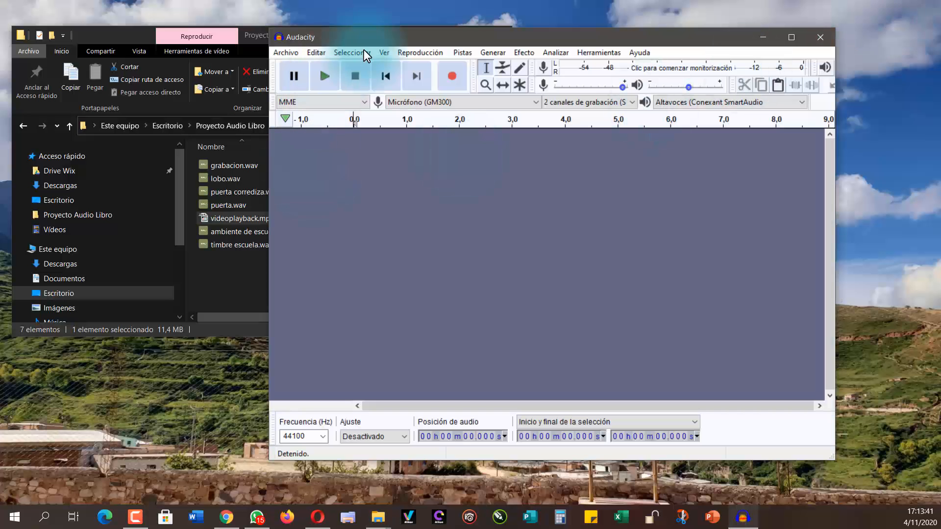
drag(442, 34, 530, 47)
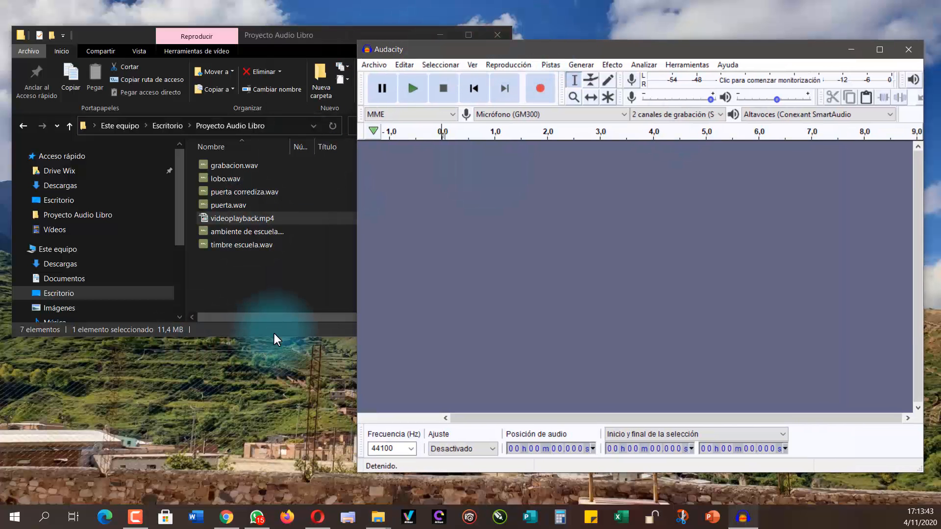
click(218, 220)
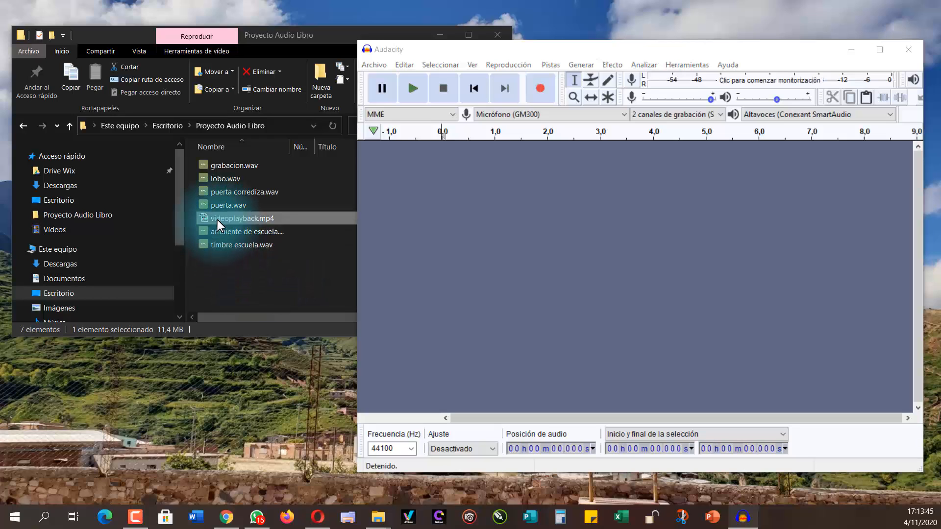
drag(217, 220, 442, 269)
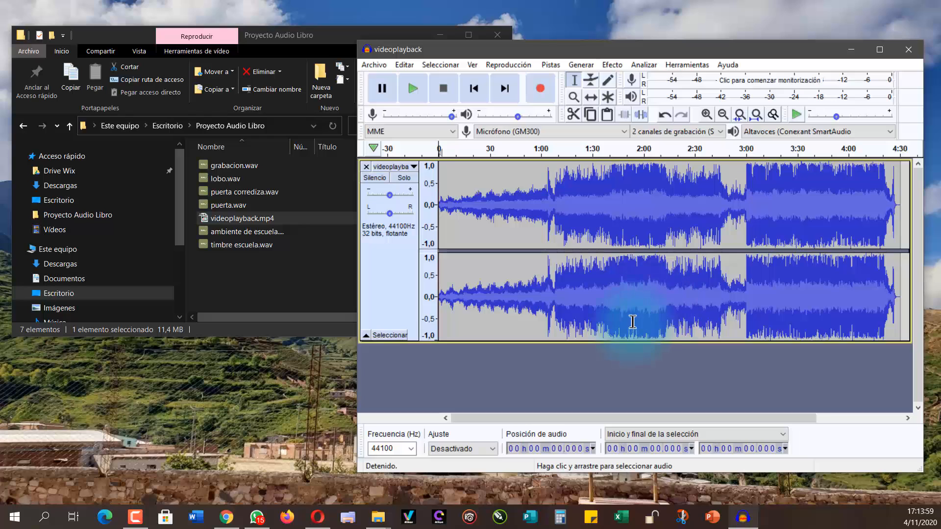
click(365, 336)
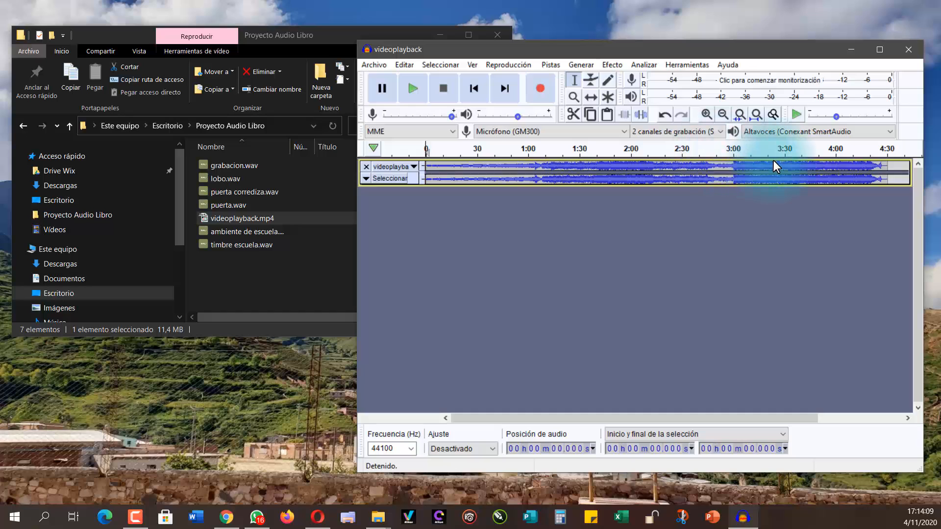
Step: Import grabacion.wav and the ambiente de escuela audio as new tracks and reduce the height of both
drag(231, 164, 399, 307)
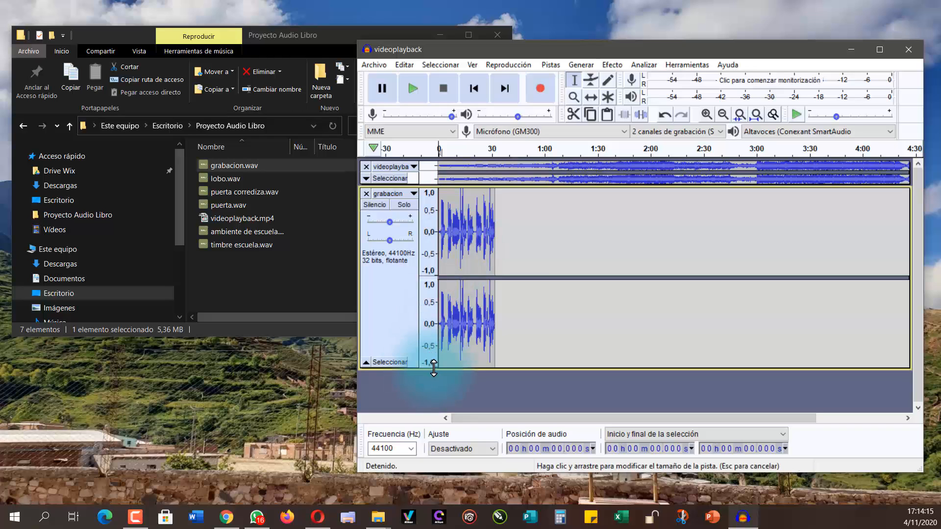
drag(434, 367, 447, 245)
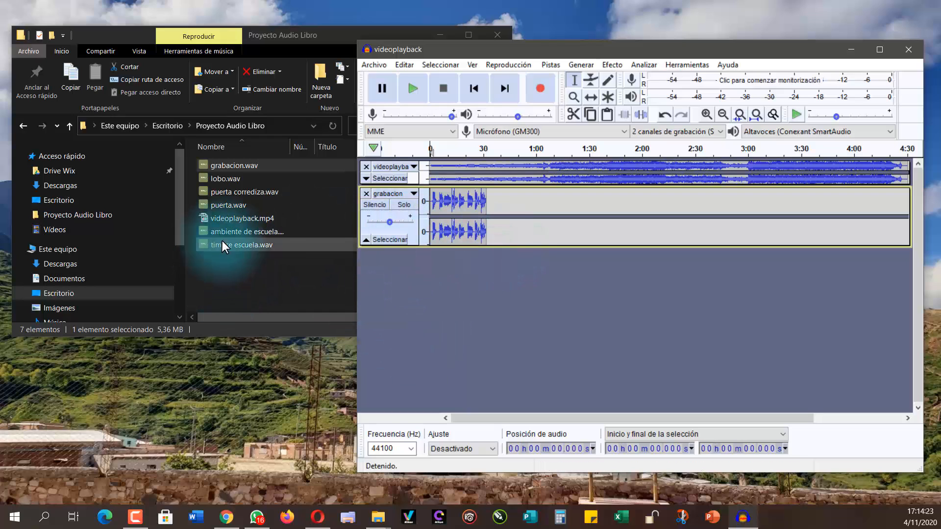
drag(240, 231, 429, 323)
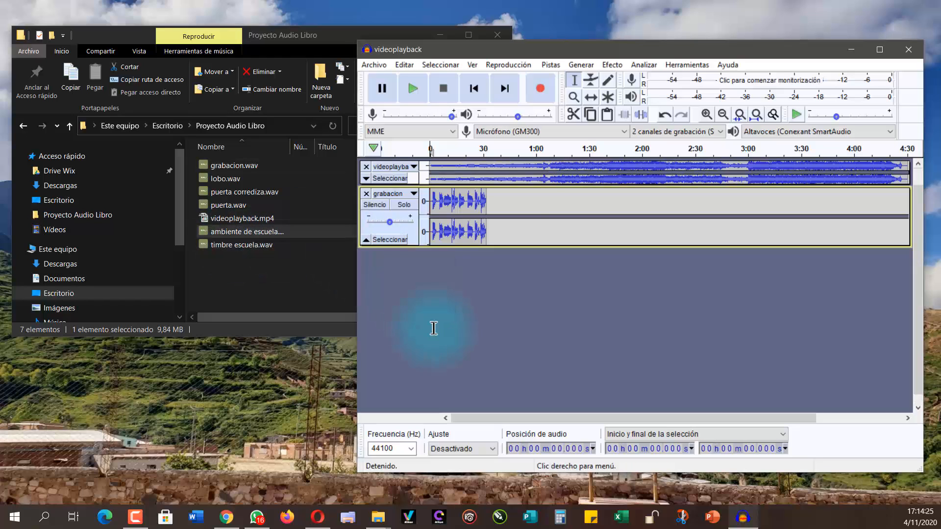
scroll(520, 407, down, 1)
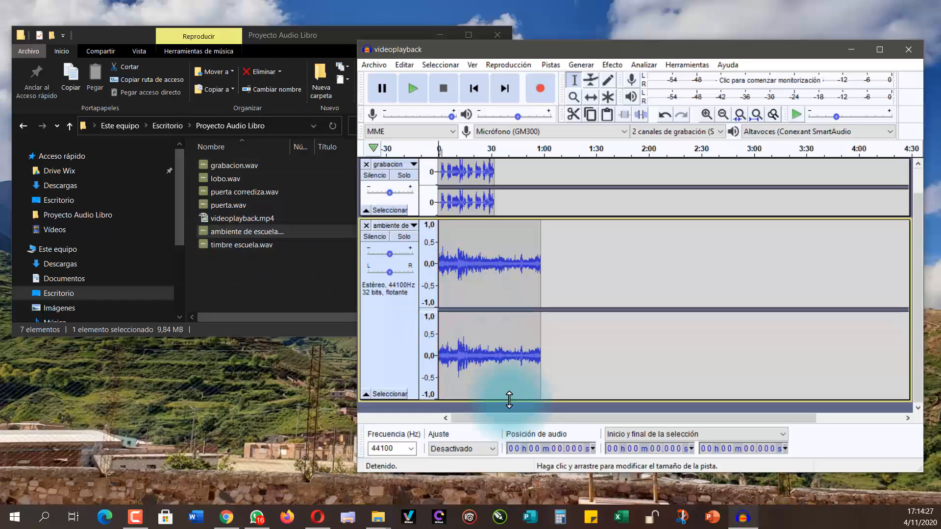
drag(507, 398, 499, 267)
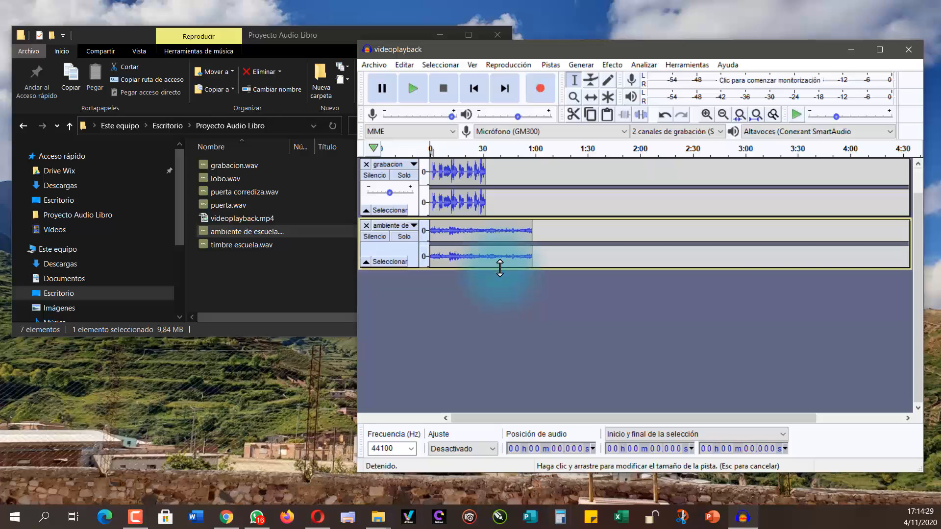
Step: Import timbre escuela.wav as another track and reduce its height
drag(235, 243, 421, 349)
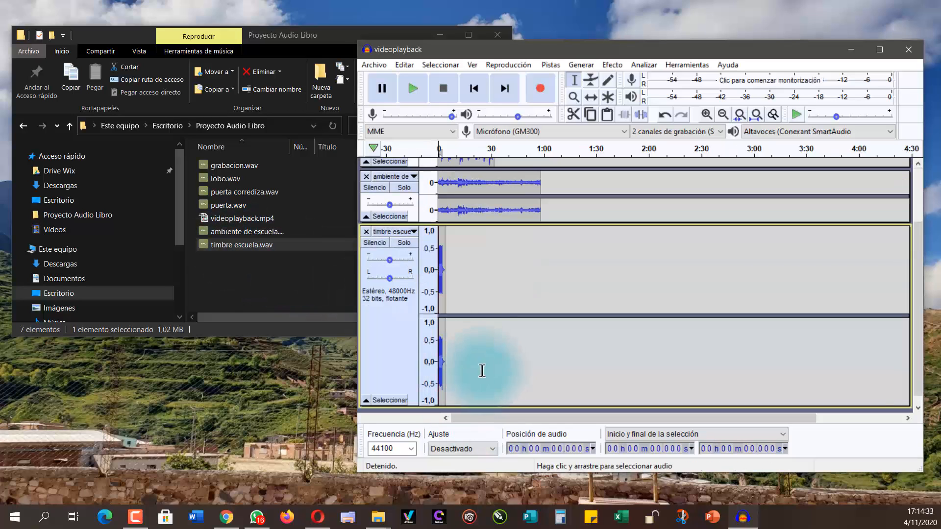
scroll(473, 387, down, 1)
drag(474, 397, 464, 264)
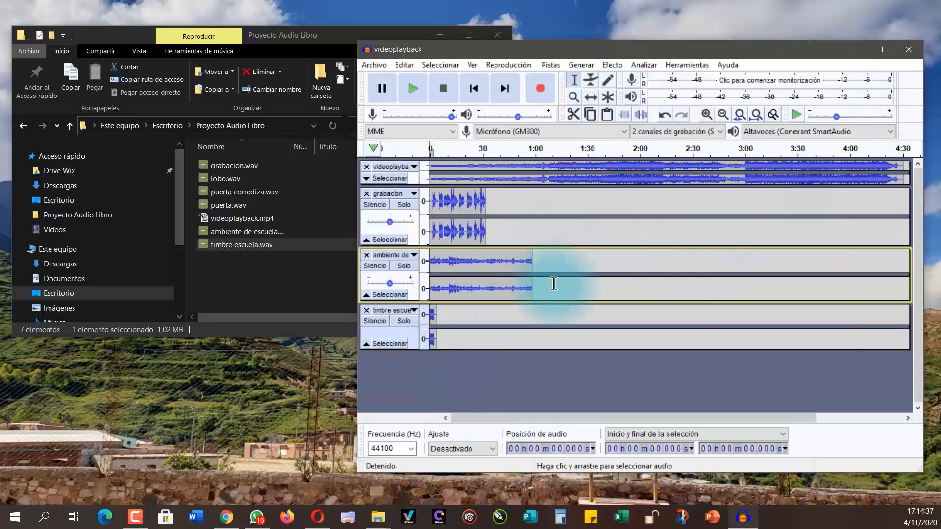
Step: Maximize Audacity and use the Time Shift tool to move the ambiente de escuela and timbre escuela clips to about 6:30
click(880, 50)
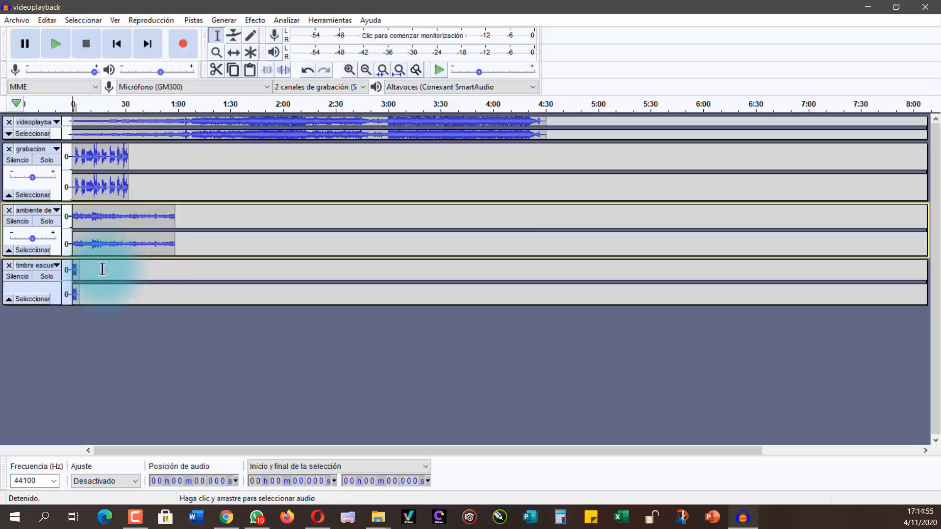
click(232, 52)
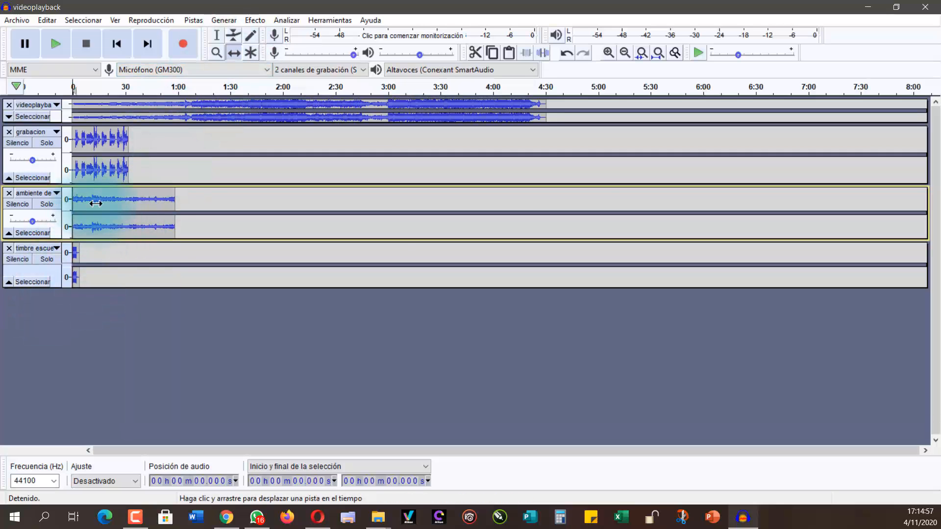
drag(96, 203, 776, 202)
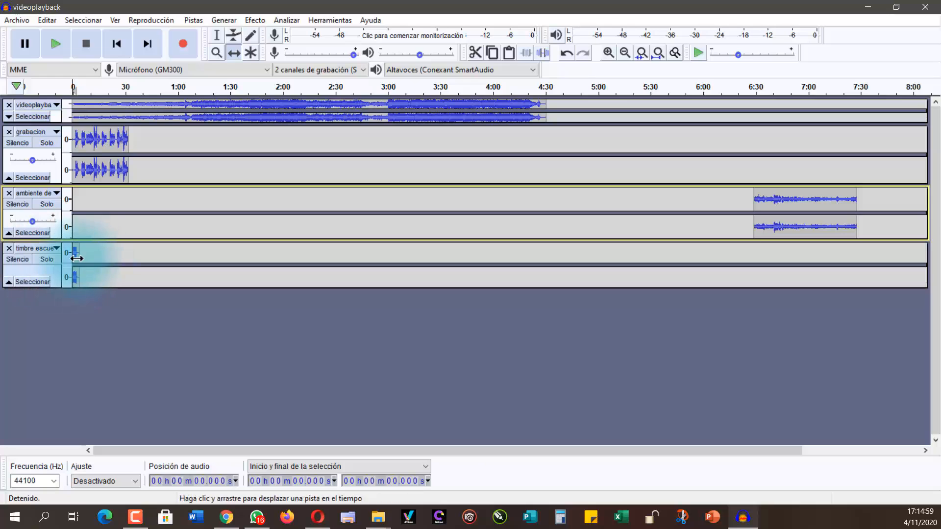
drag(77, 258, 751, 266)
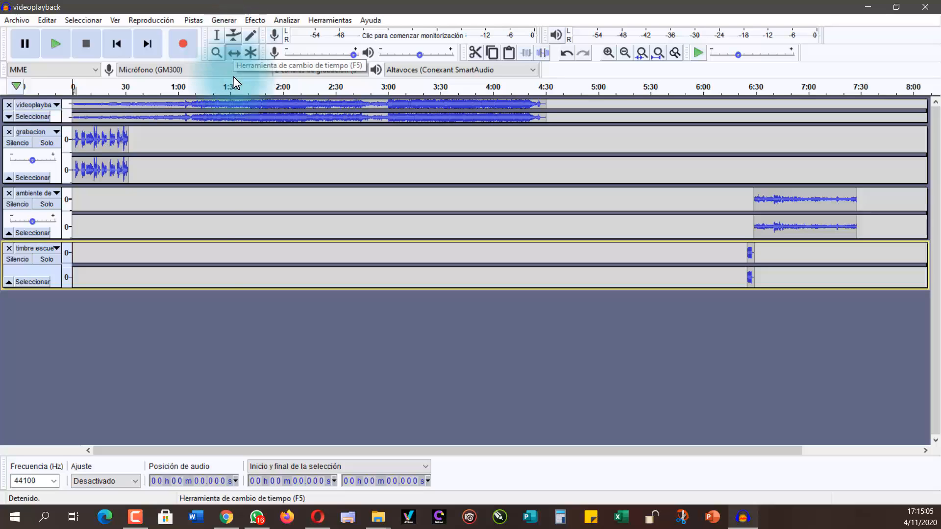
mouse_move(197, 103)
mouse_down()
mouse_move(312, 105)
mouse_move(182, 115)
mouse_move(206, 114)
mouse_move(198, 117)
mouse_up()
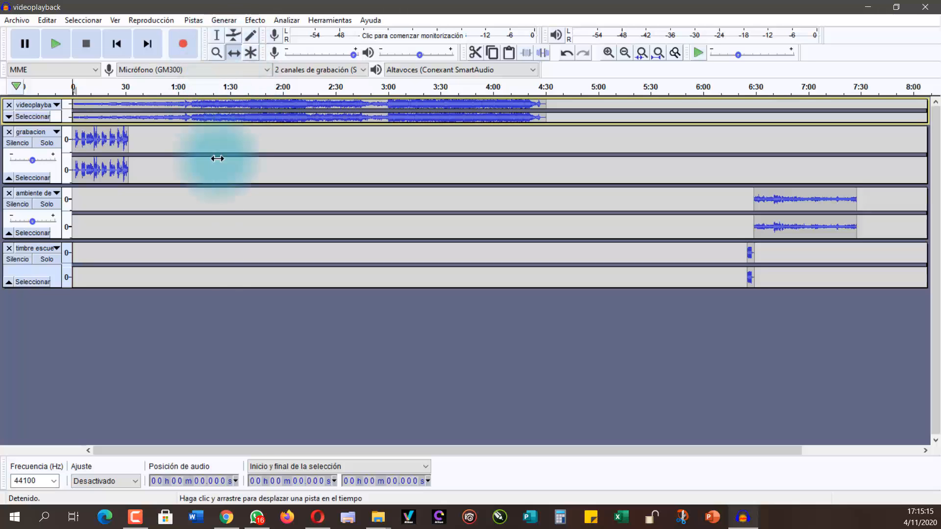
Step: Enlarge the height of the grabacion track and play the first seconds of the voice with the background music
click(216, 40)
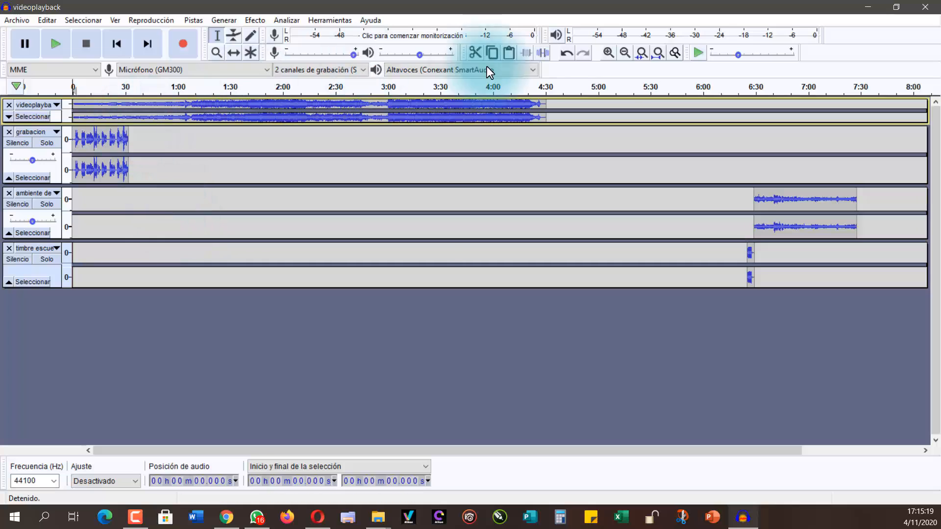
click(609, 53)
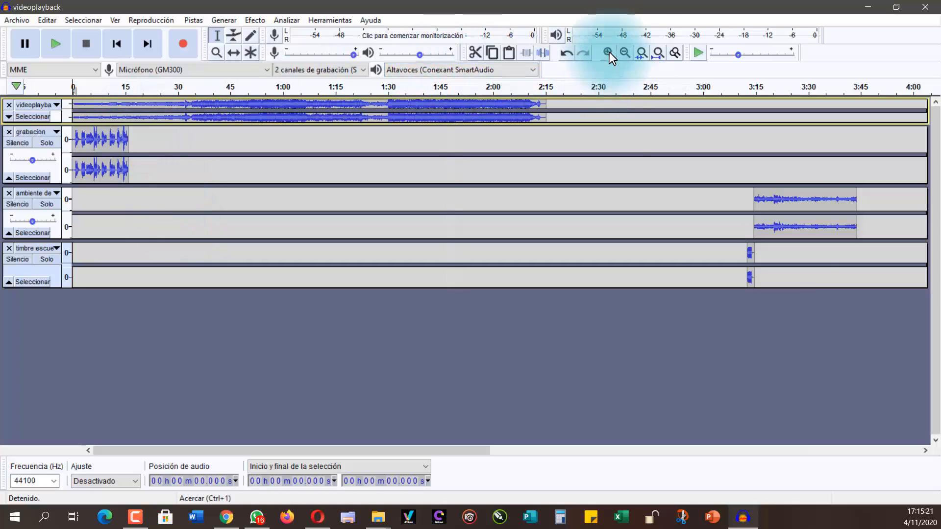
click(609, 52)
click(609, 53)
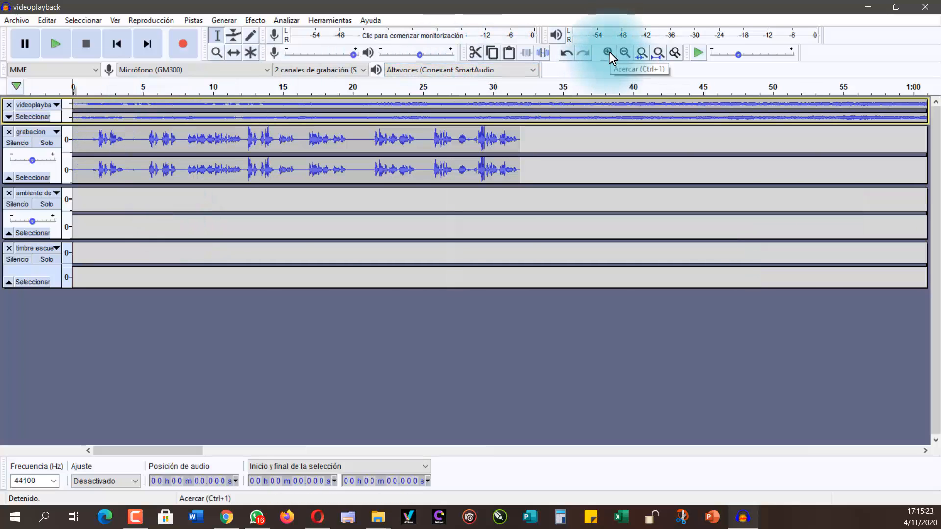
drag(107, 186, 106, 210)
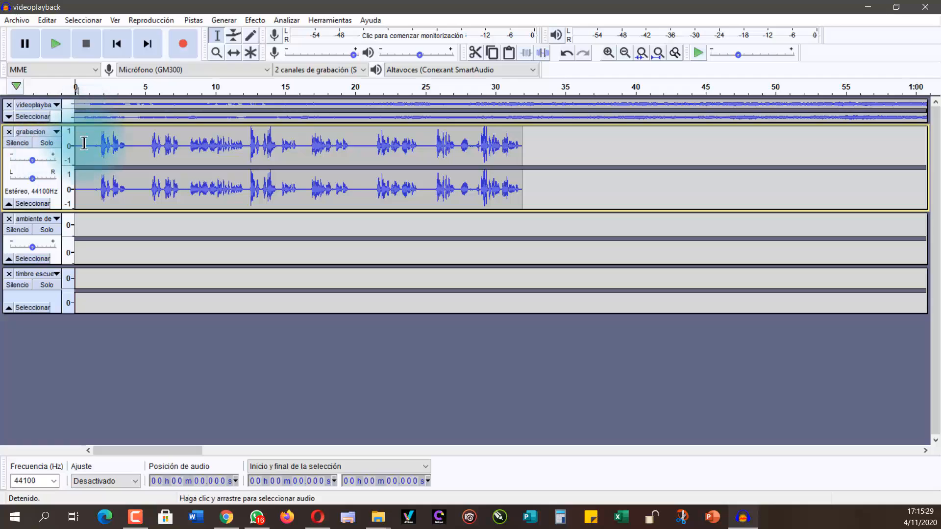
click(55, 42)
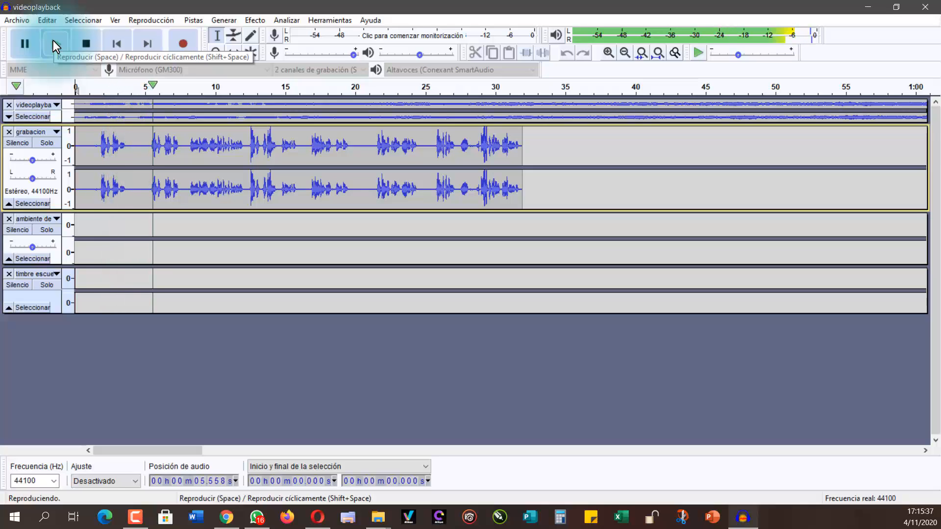
click(87, 37)
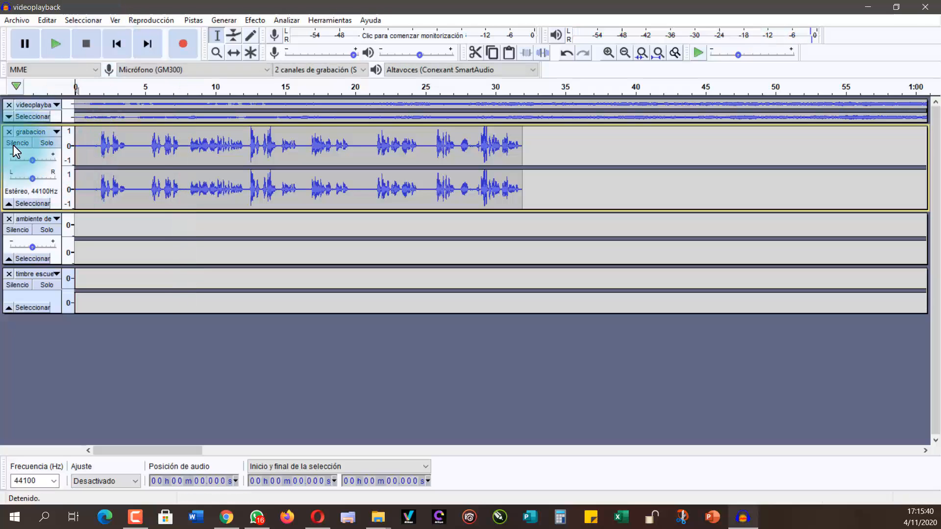
Step: Expand the videoplayback track and cut its music from the start to about 1 min 13 s
click(9, 118)
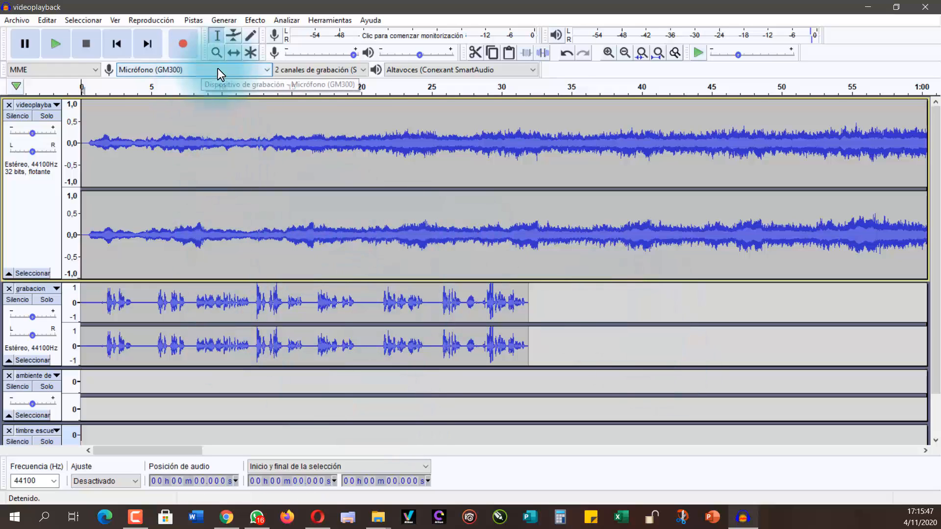
click(625, 51)
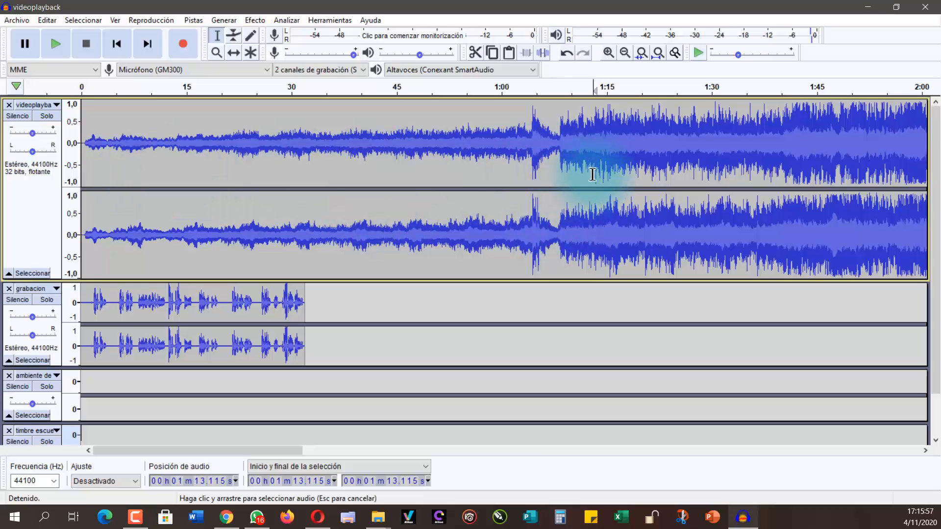
drag(592, 174, 63, 169)
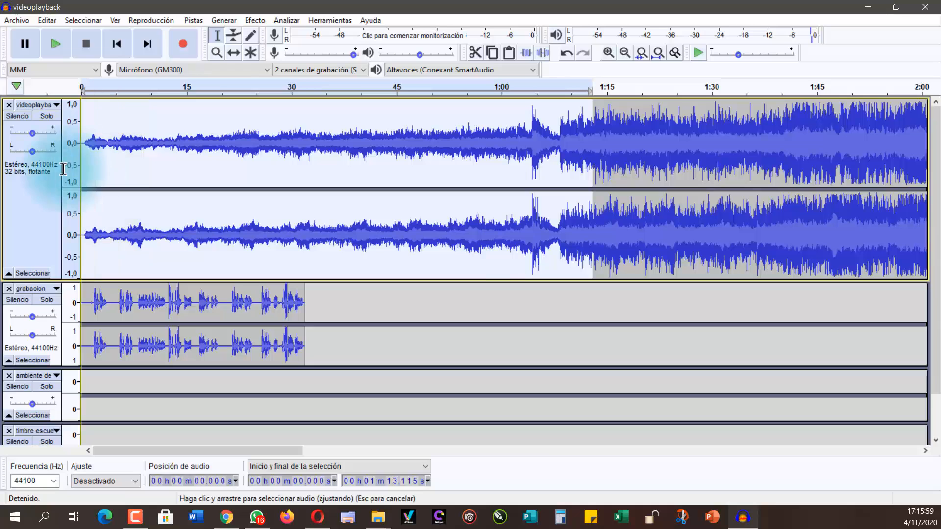
click(469, 54)
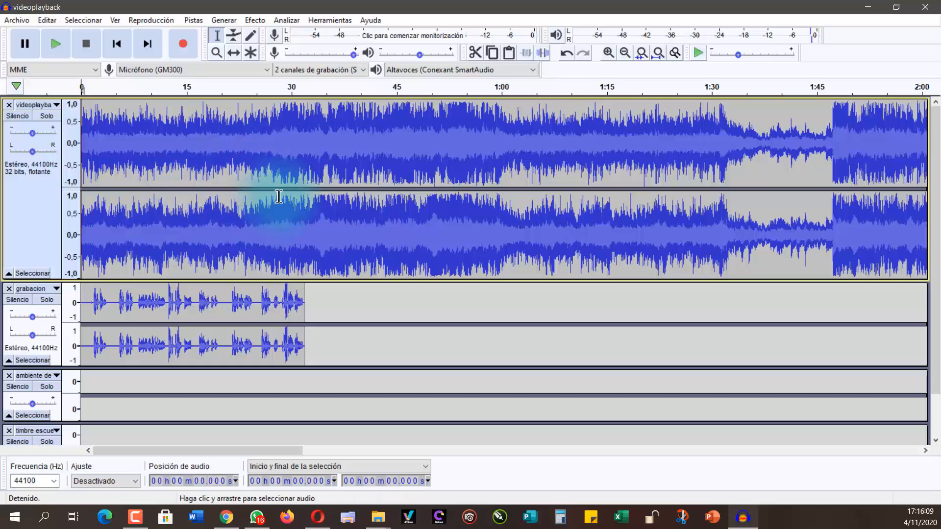
Step: Play the trimmed music together with the voice recording from the start, and stop playback
click(56, 45)
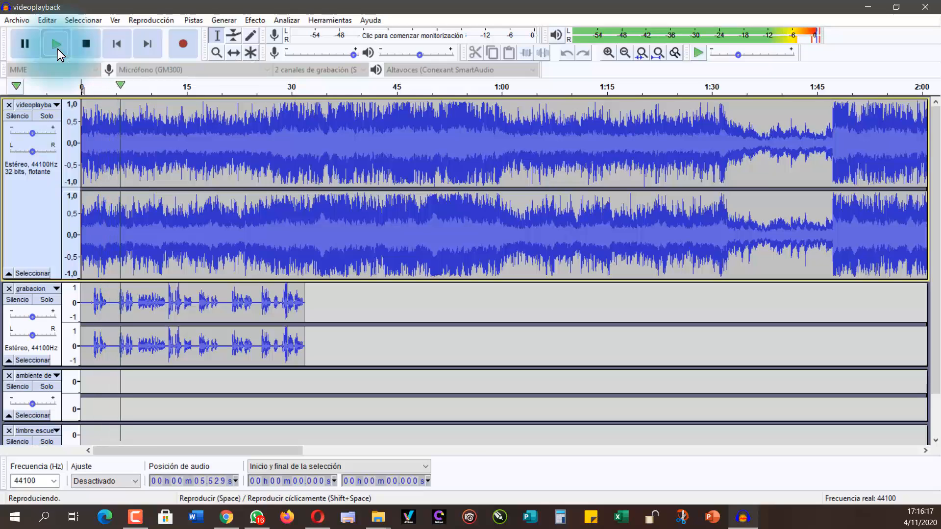
click(57, 48)
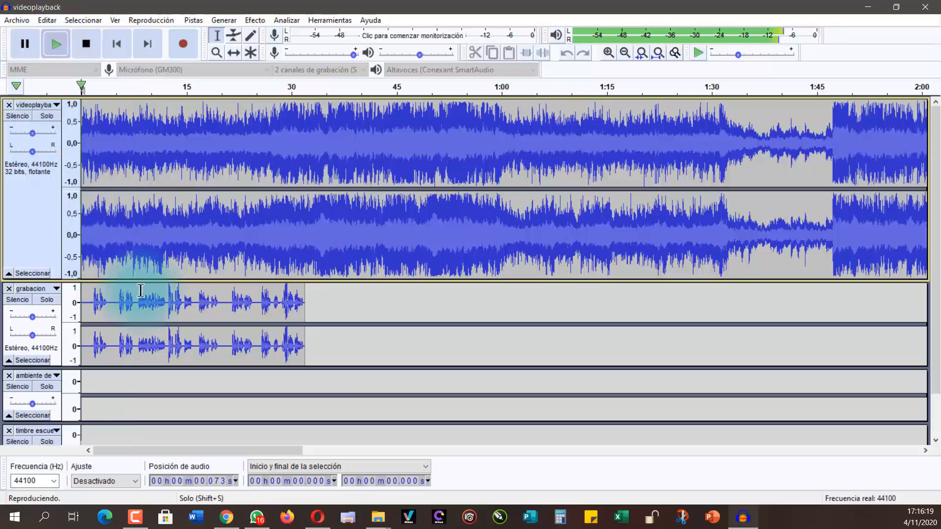
click(21, 52)
click(96, 50)
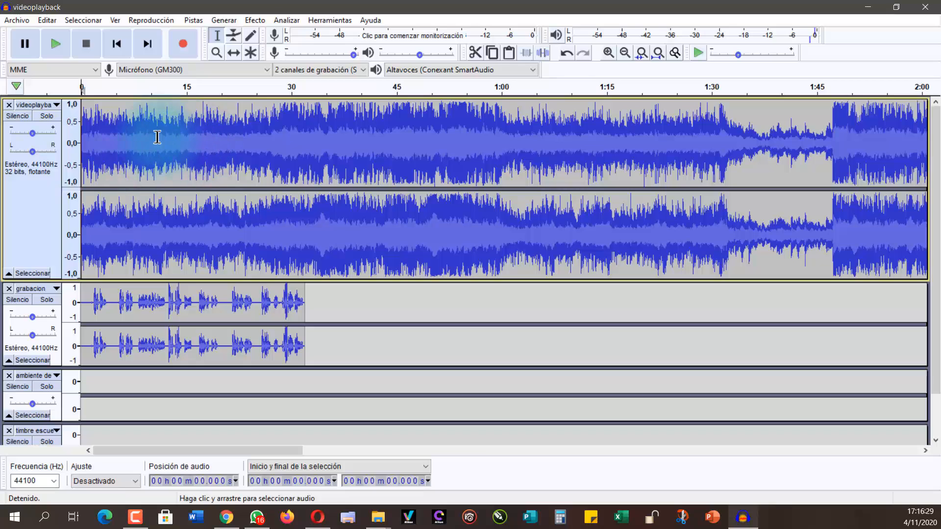
Step: Lower the whole videoplayback track to about 0.4 amplitude with the Envelope tool, and play the opening seconds with the voice
click(233, 37)
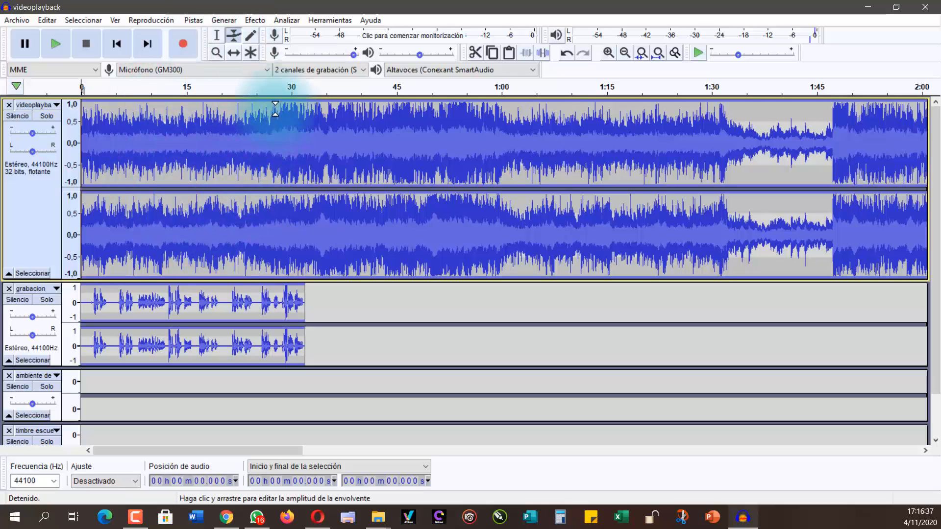
drag(275, 109, 274, 123)
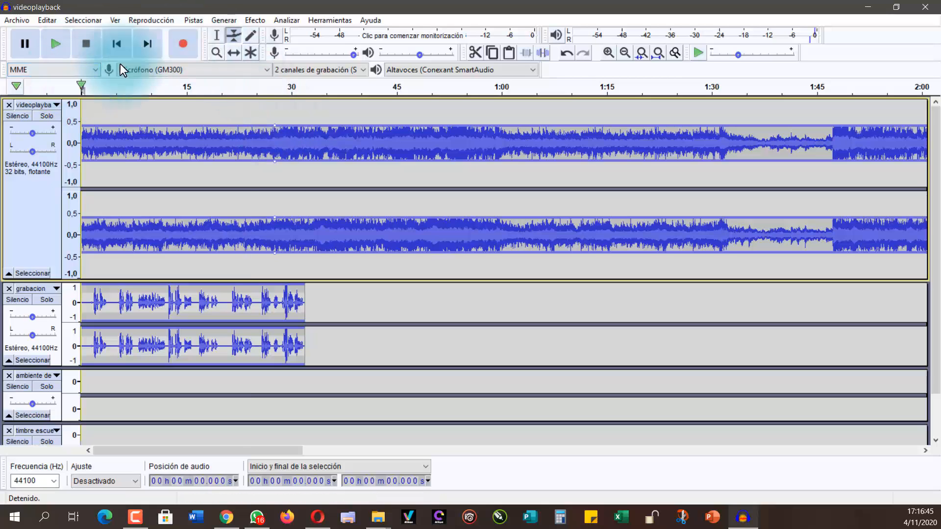
click(218, 36)
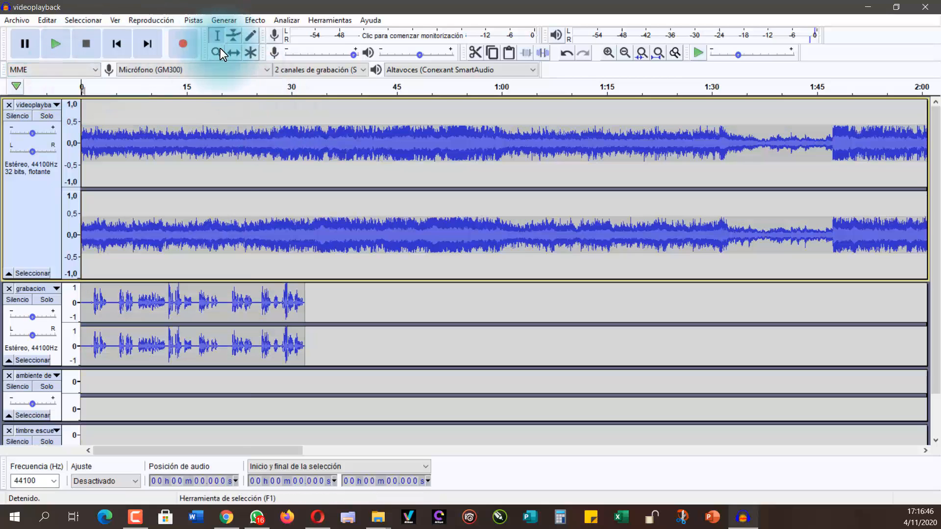
click(57, 42)
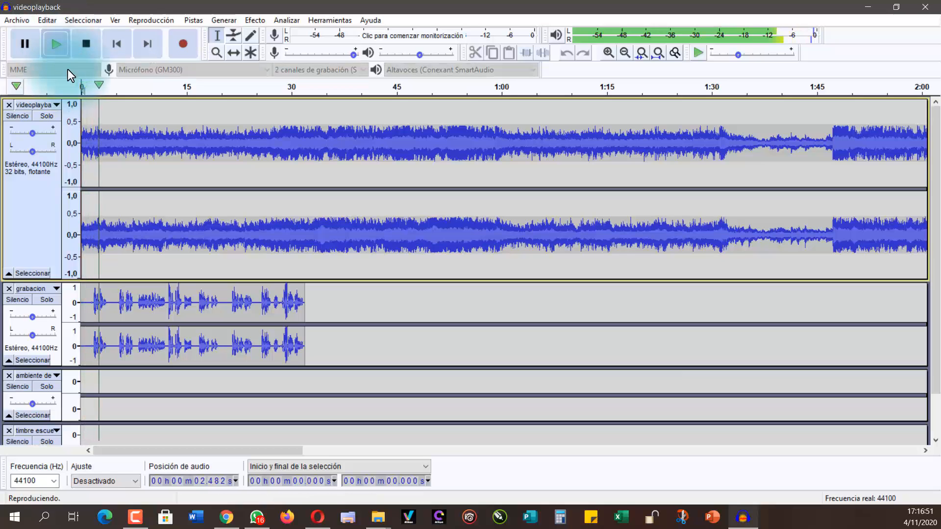
click(85, 49)
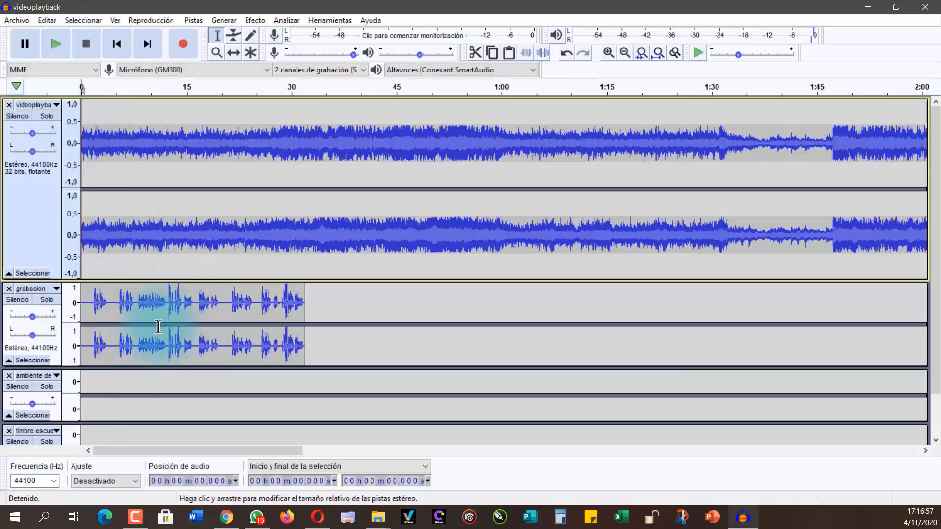
Step: Amplify the entire grabacion voice track by about 5.4 dB with clipping allowed, and play the louder voice with the music
click(158, 309)
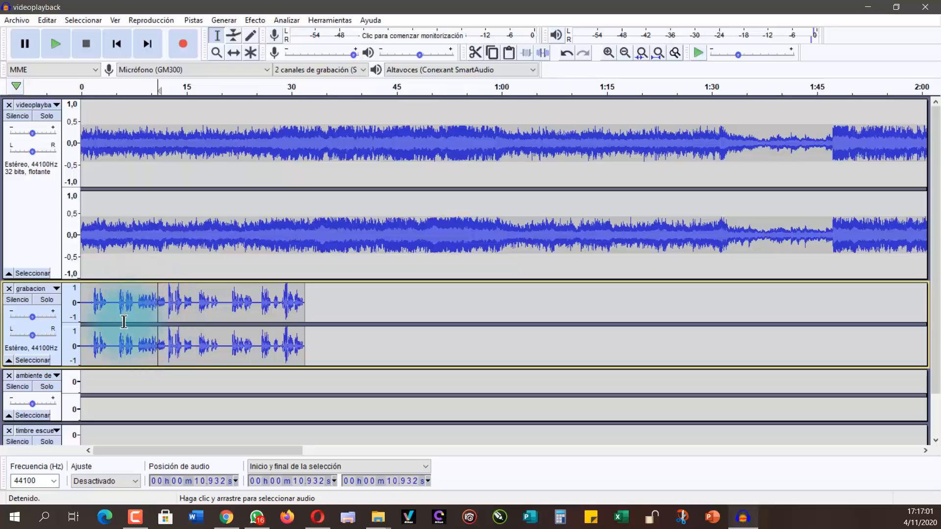
click(28, 363)
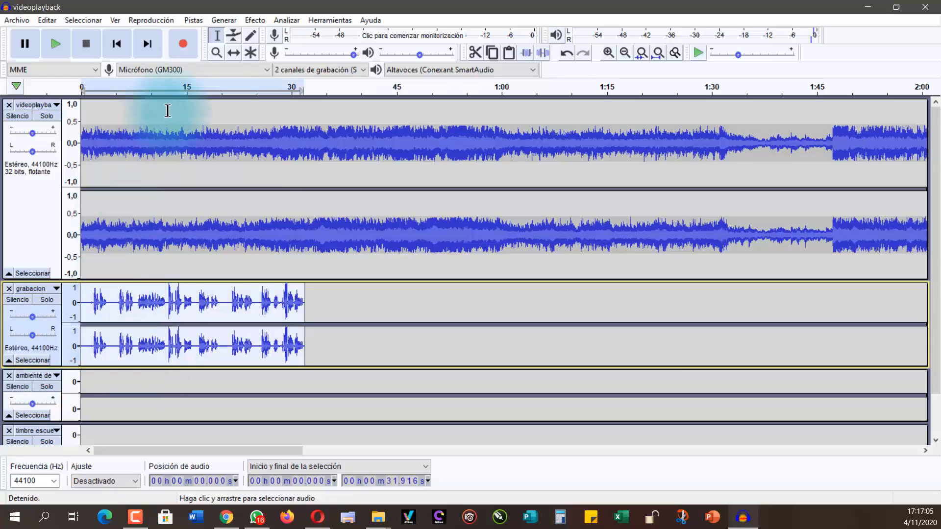
click(258, 20)
click(281, 81)
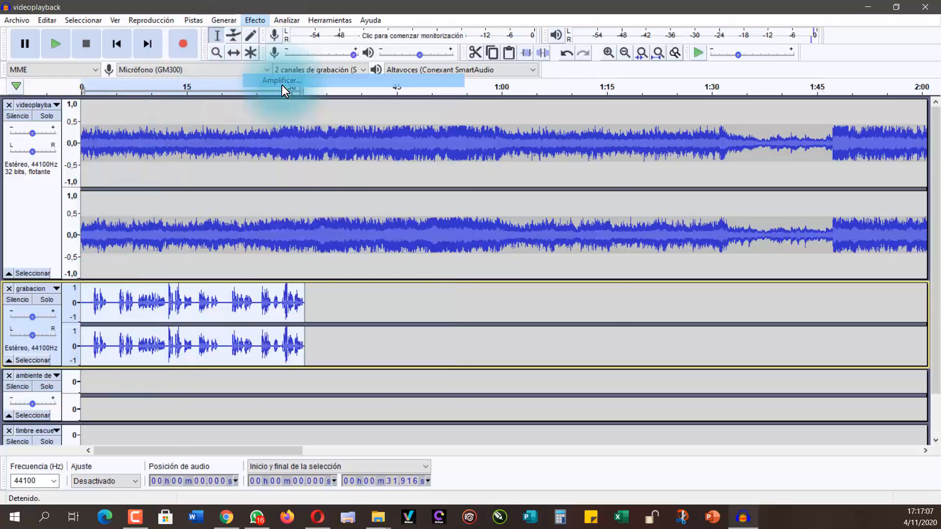
drag(472, 234, 483, 237)
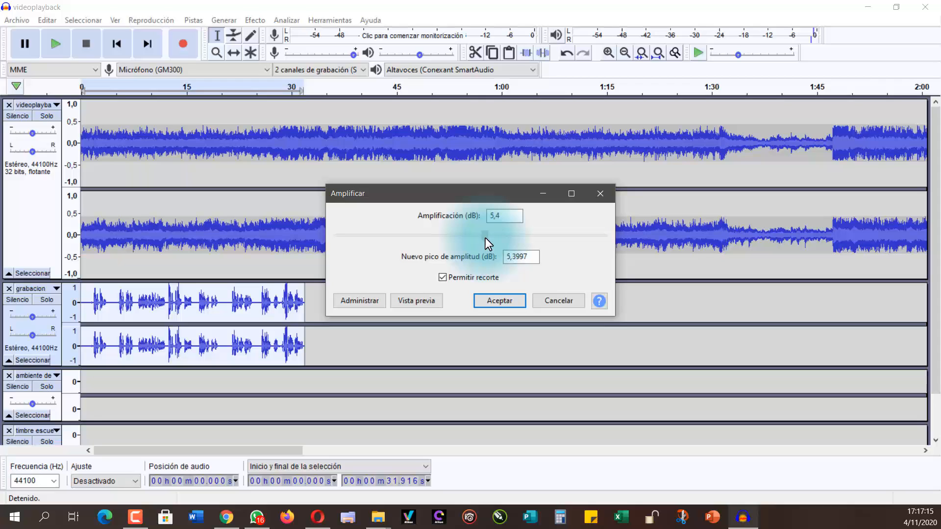
drag(485, 238, 486, 237)
click(498, 303)
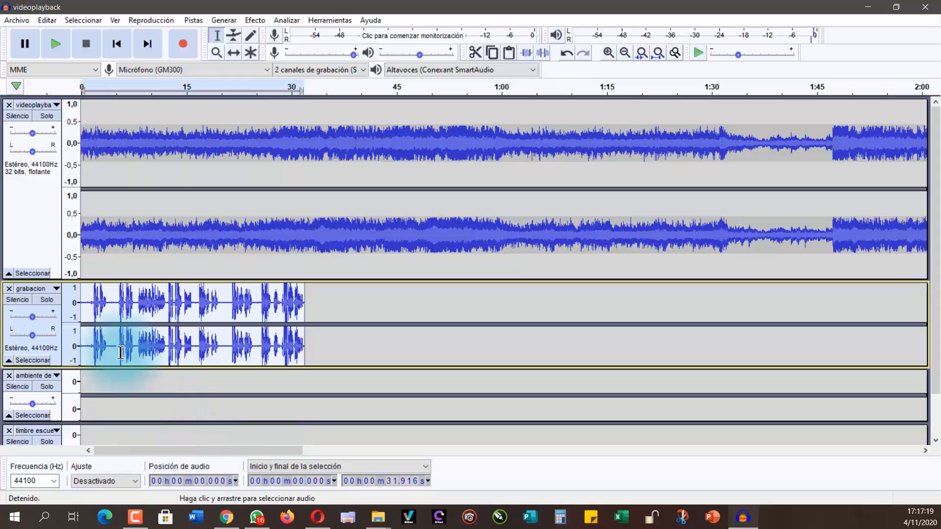
click(64, 44)
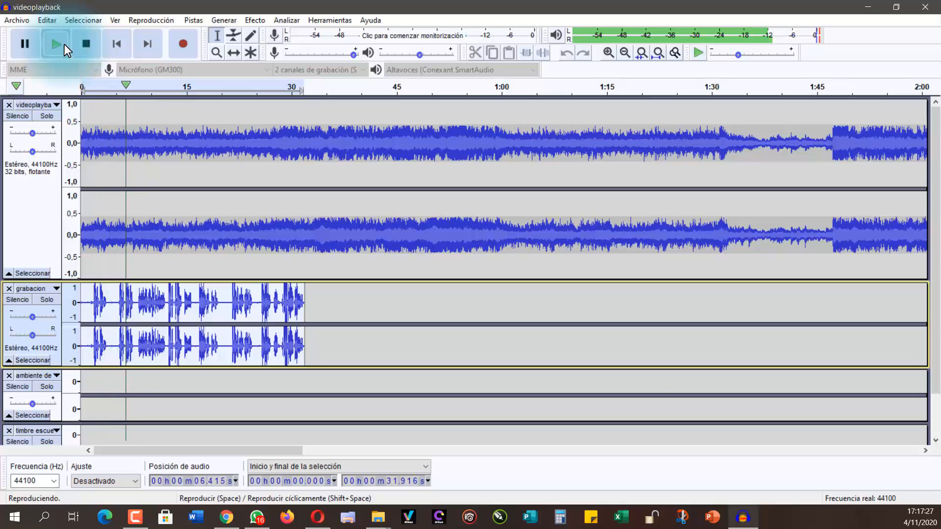
click(81, 44)
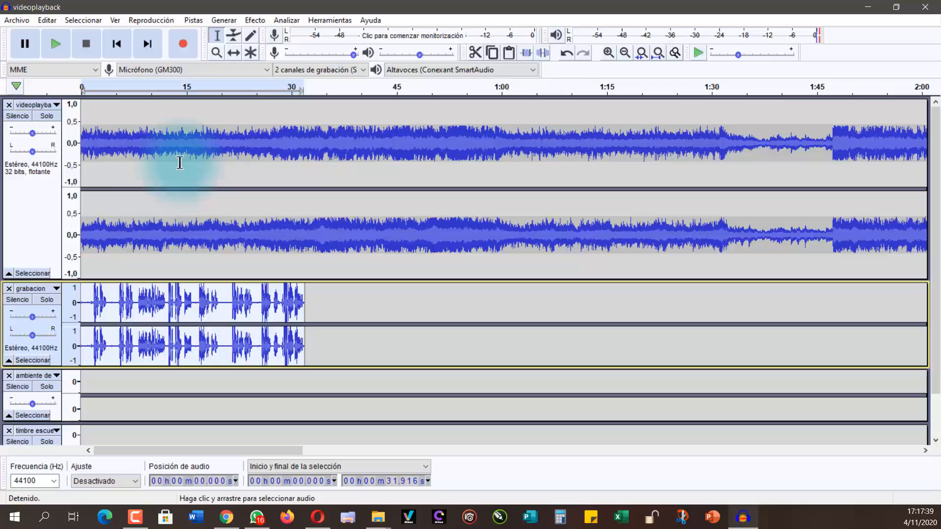
Step: Collapse the videoplayback track and place the cursor near the start of the grabacion track, at about 0.7 s
click(9, 274)
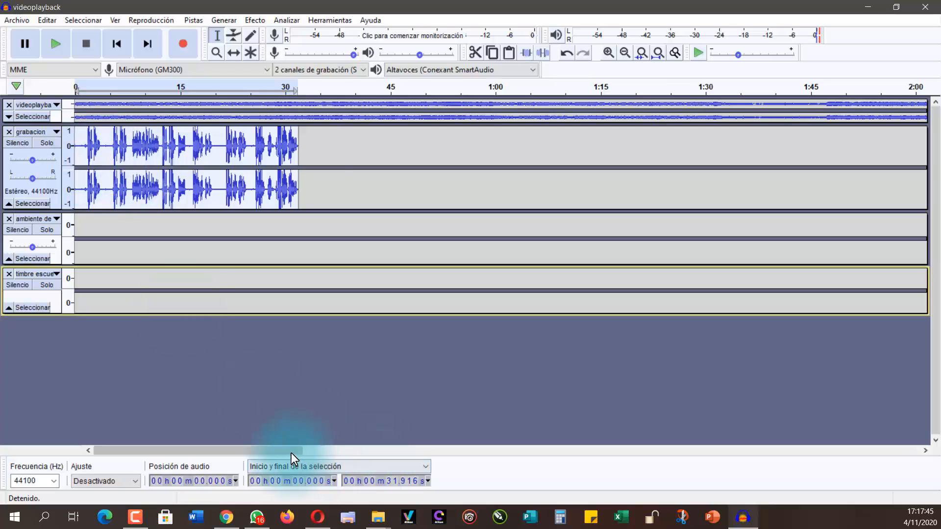
drag(291, 451, 269, 455)
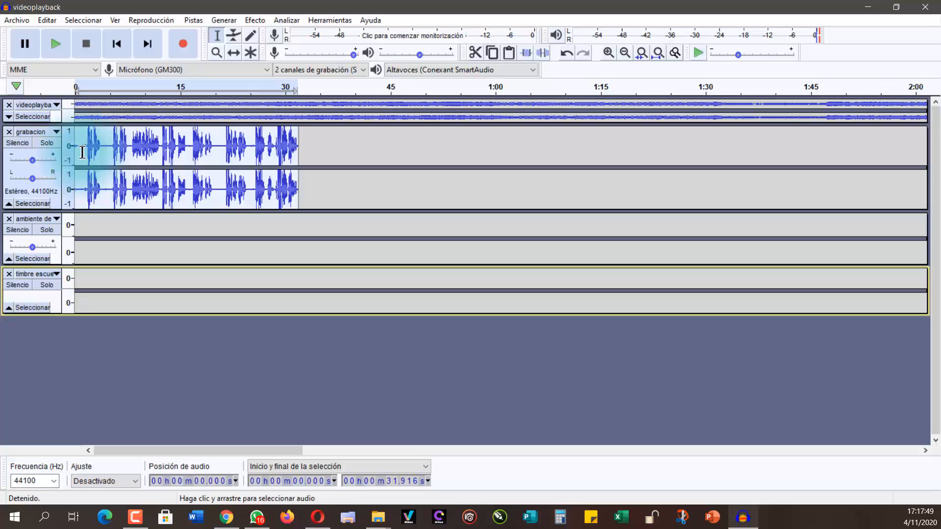
click(108, 154)
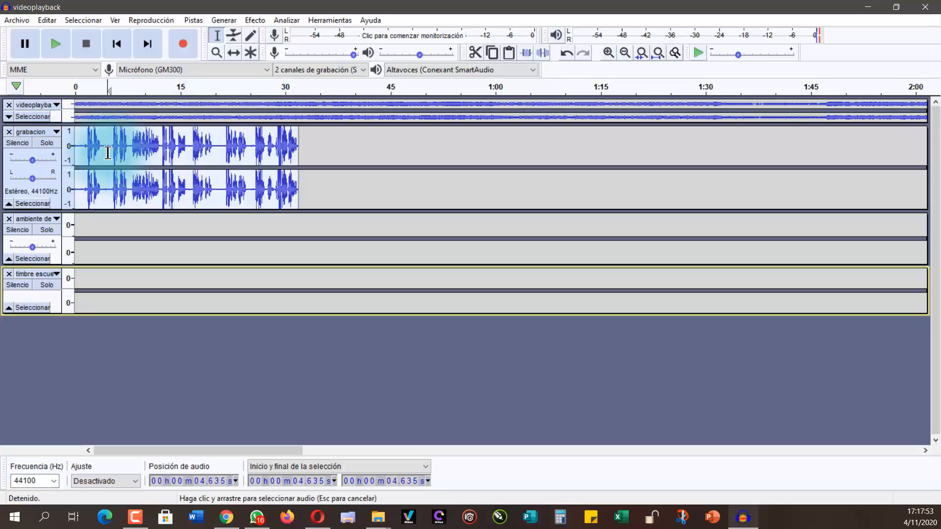
click(79, 144)
drag(282, 453, 263, 474)
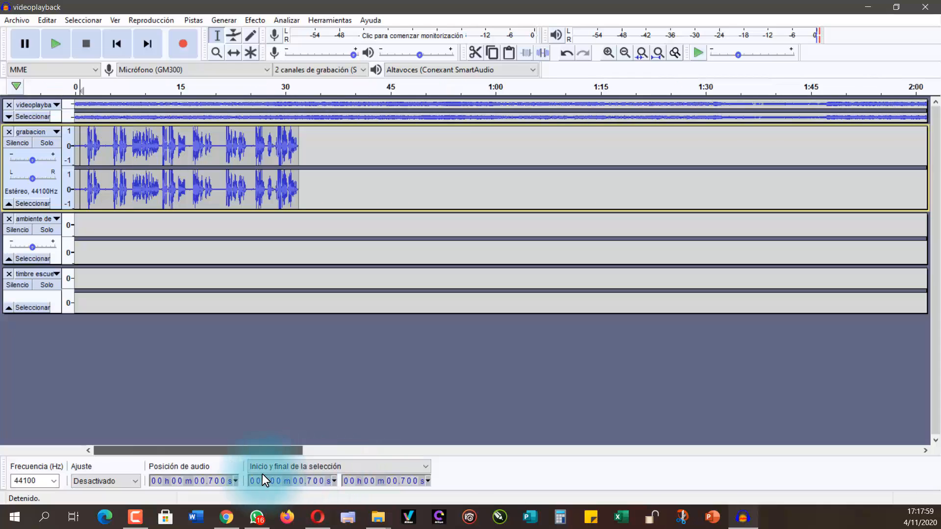
Step: Move the ambiente de escuela clip with the Time Shift tool to start at about 4 s, beneath the voice recording
click(626, 52)
click(626, 52)
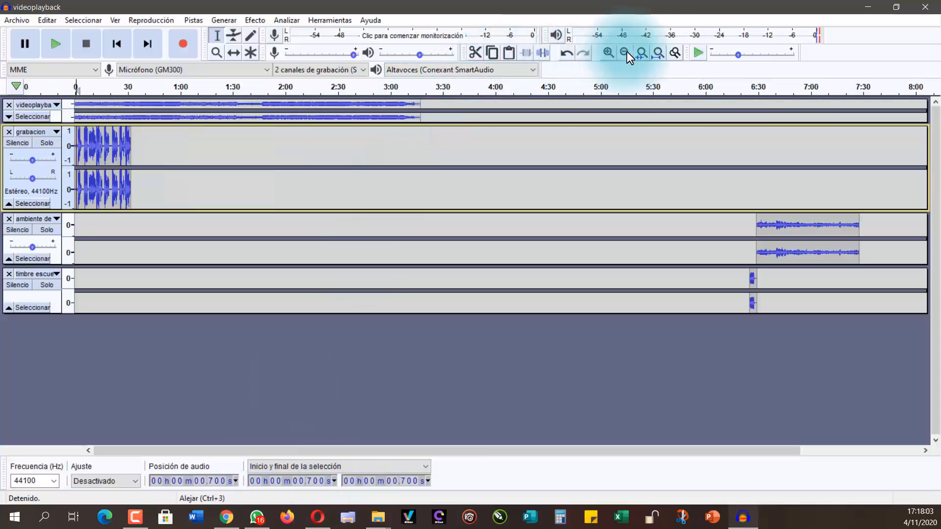
click(234, 52)
drag(795, 230, 185, 273)
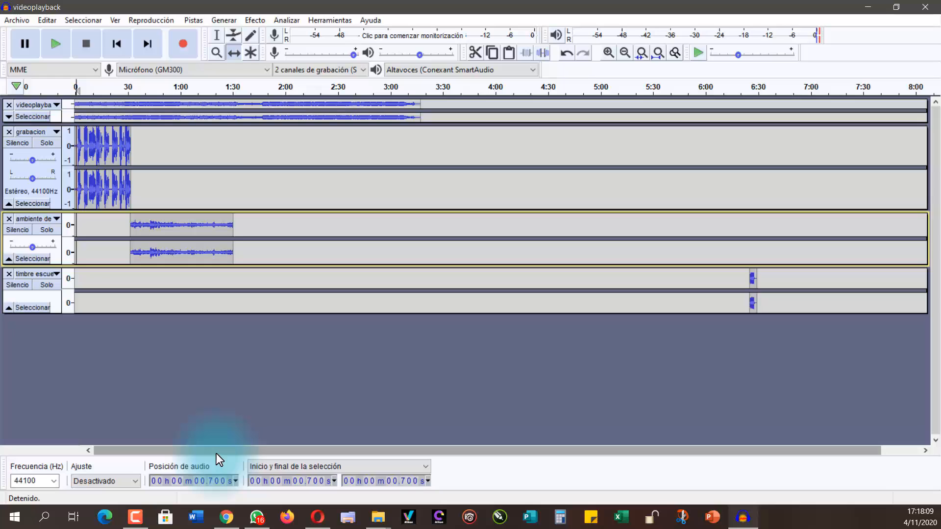
drag(149, 224, 113, 228)
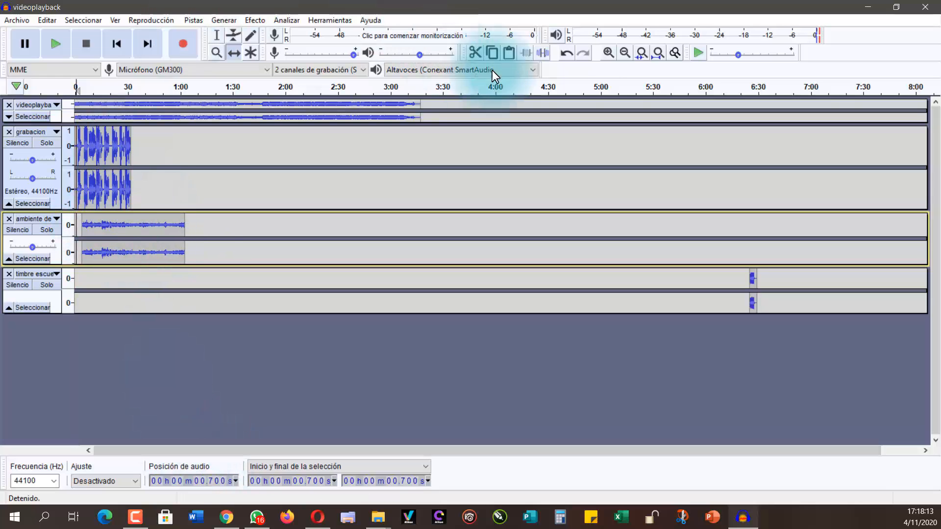
Step: Split the grabacion clip at about 4.3 s, in the pause after the first phrase, level with the ambiente clip's start
click(611, 52)
click(610, 52)
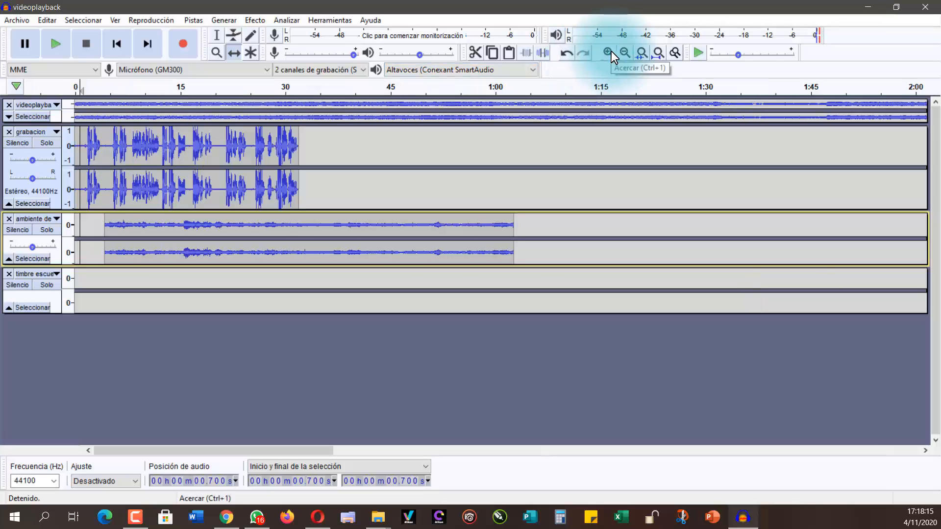
click(610, 52)
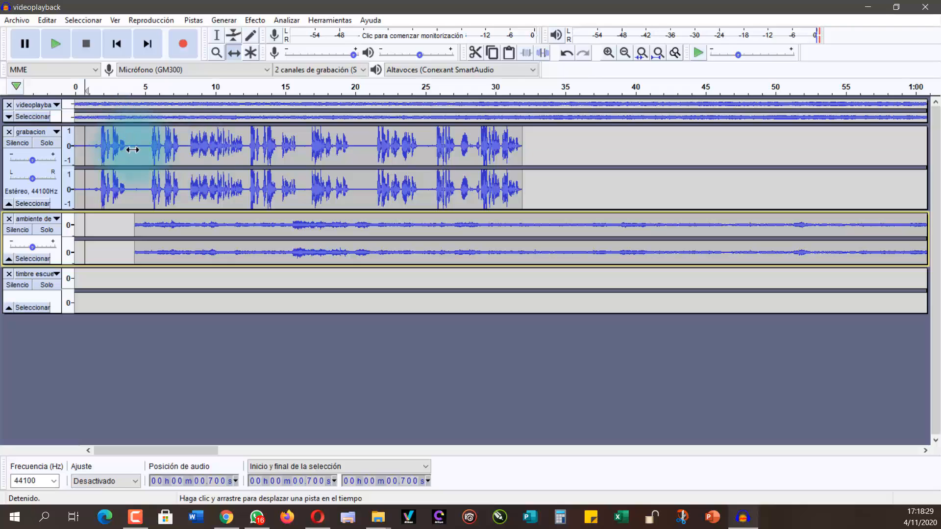
click(217, 33)
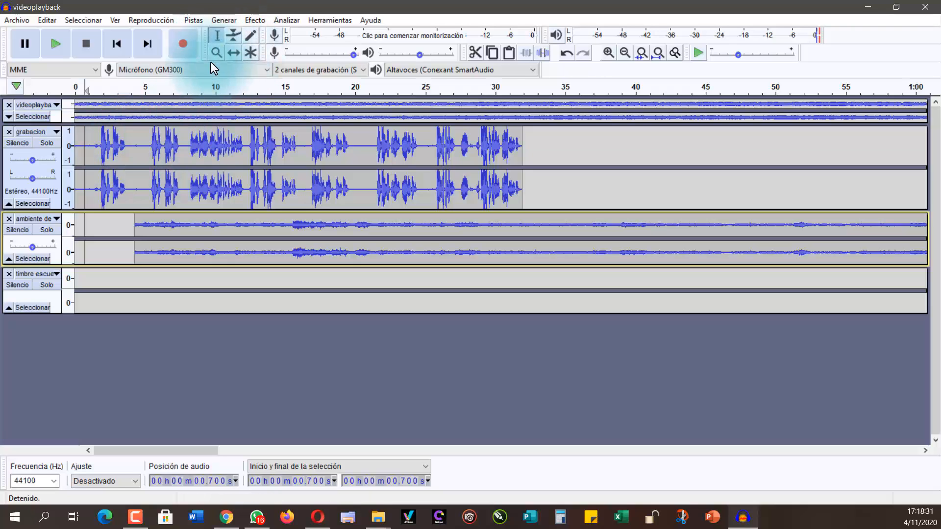
click(135, 159)
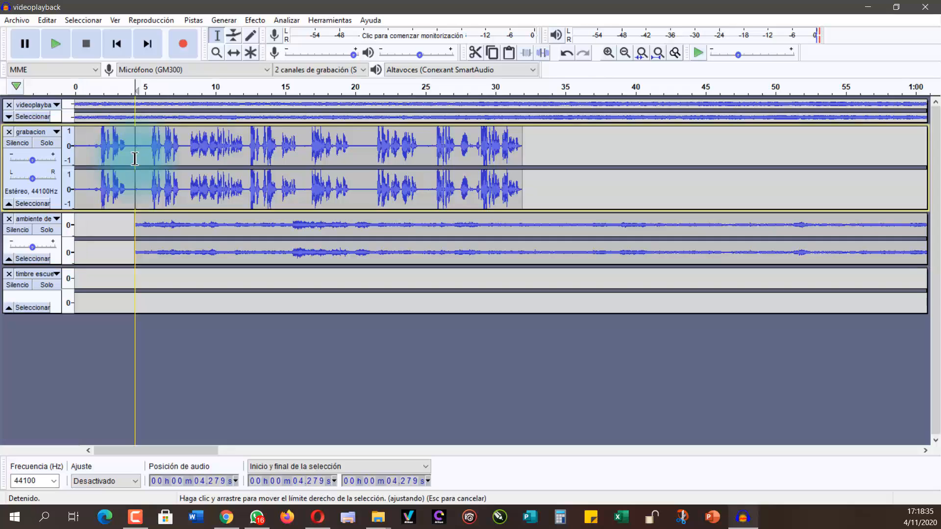
click(50, 21)
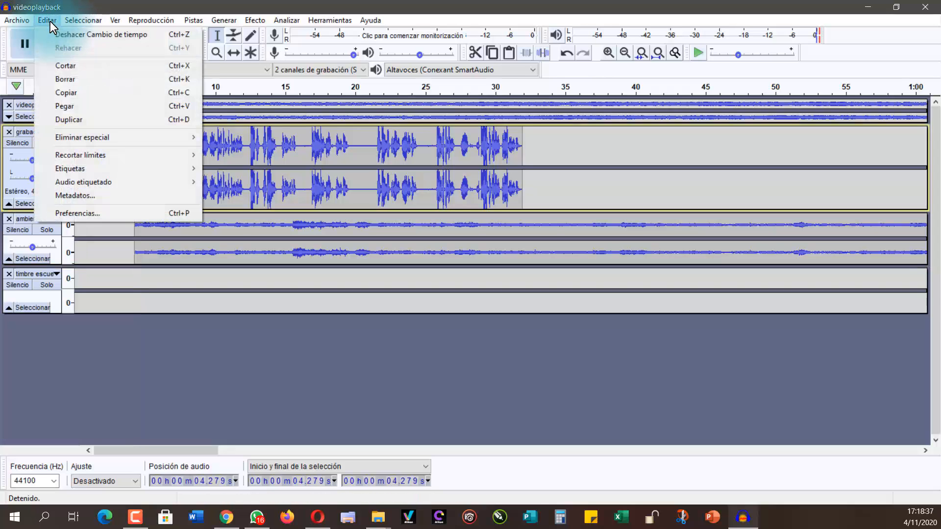
mouse_move(113, 154)
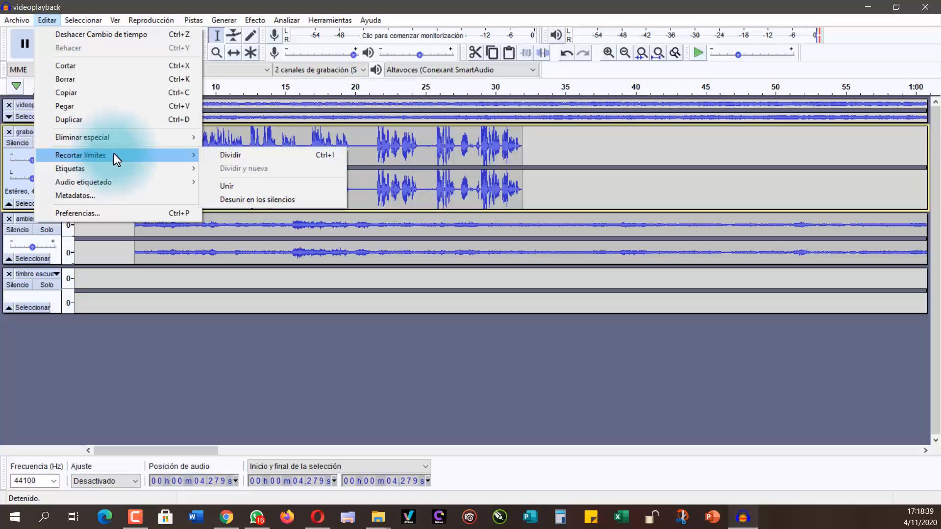
click(222, 156)
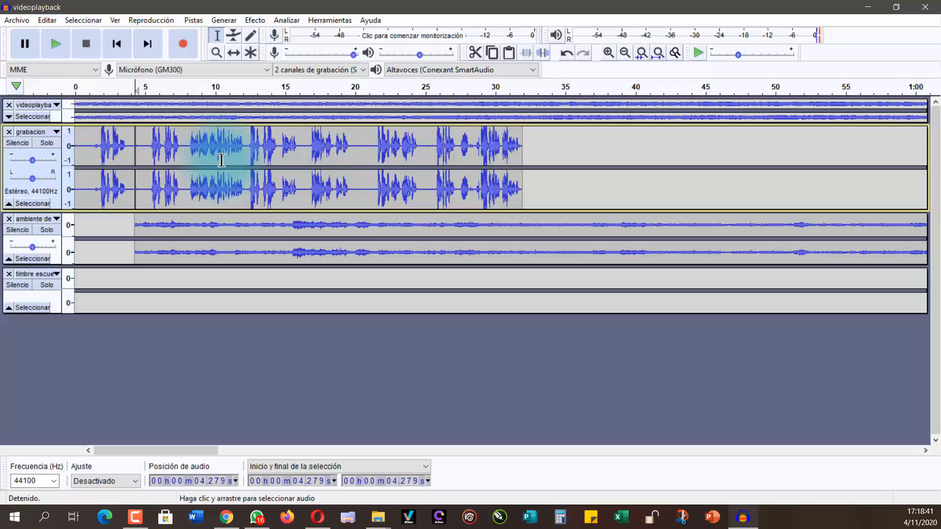
Step: Move the second grabacion clip to start at about 13 s and the first one to start at about 2.3 s
click(234, 53)
drag(144, 142, 271, 142)
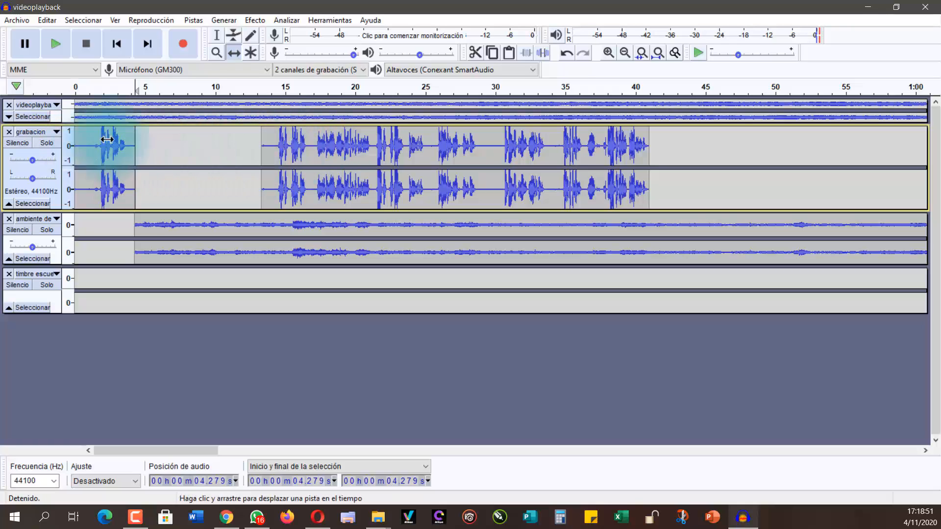
drag(101, 160, 135, 154)
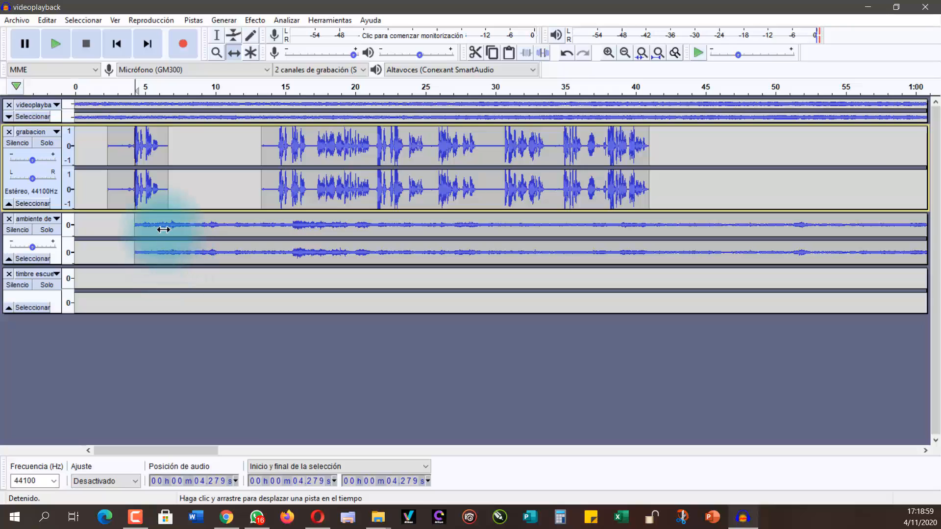
Step: Move the ambiente de escuela clip to the start of the timeline and play the first seconds of the mix
drag(163, 229, 104, 235)
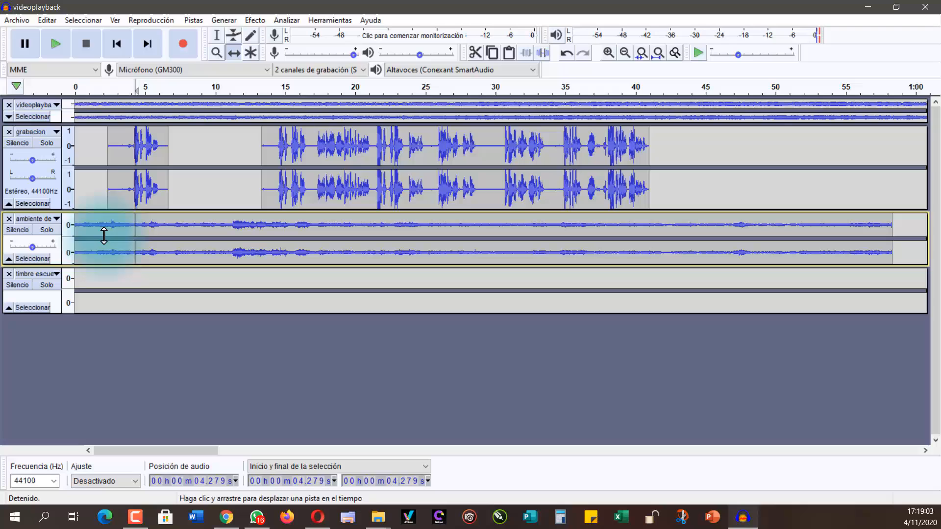
click(71, 83)
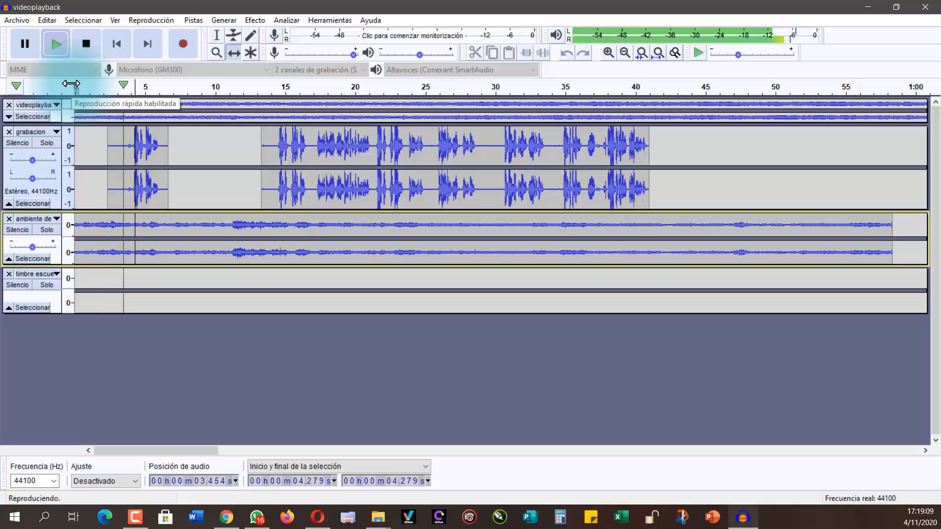
click(83, 46)
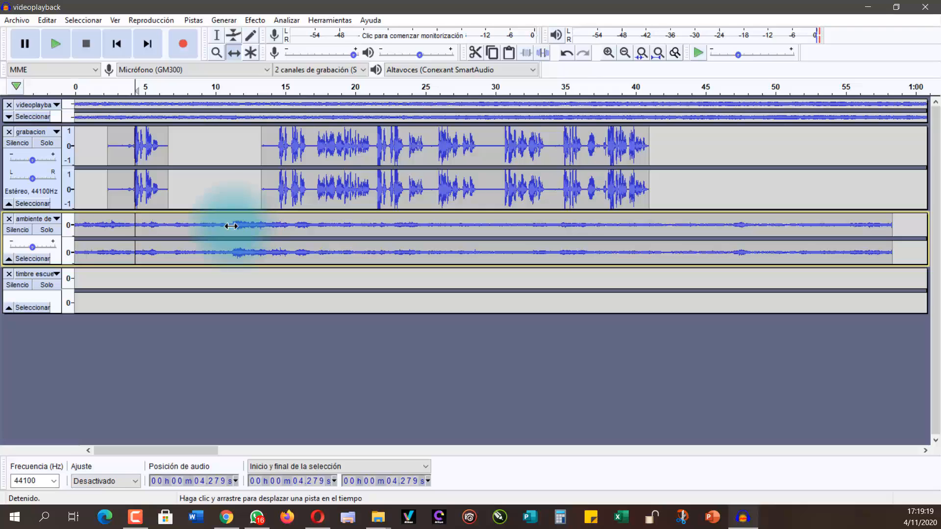
Step: Cut the ambiente de escuela audio from 0 to about 10.9 s, just before its louder part
click(218, 35)
click(231, 226)
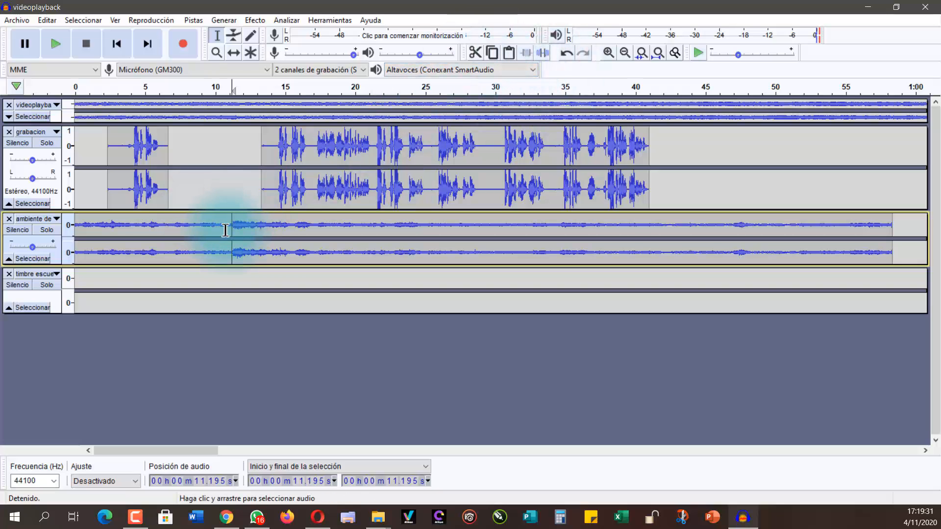
drag(218, 234, 46, 235)
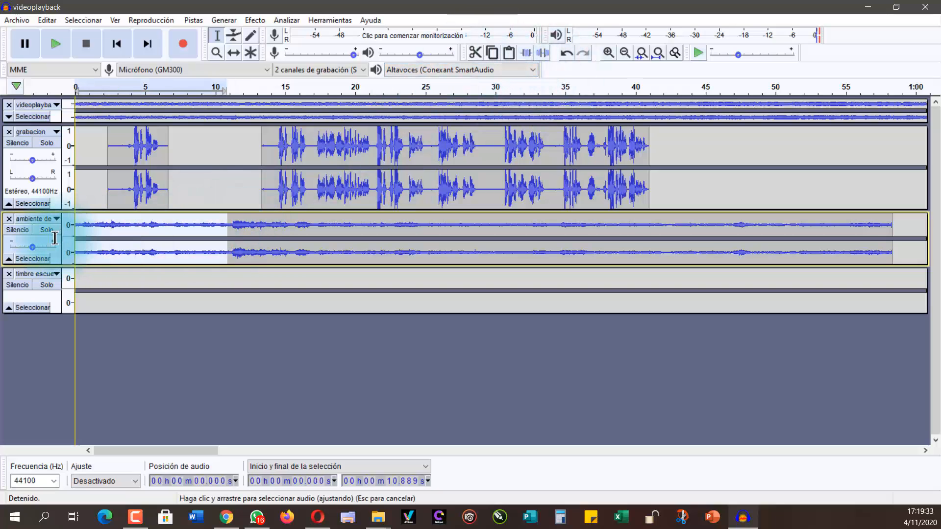
click(475, 51)
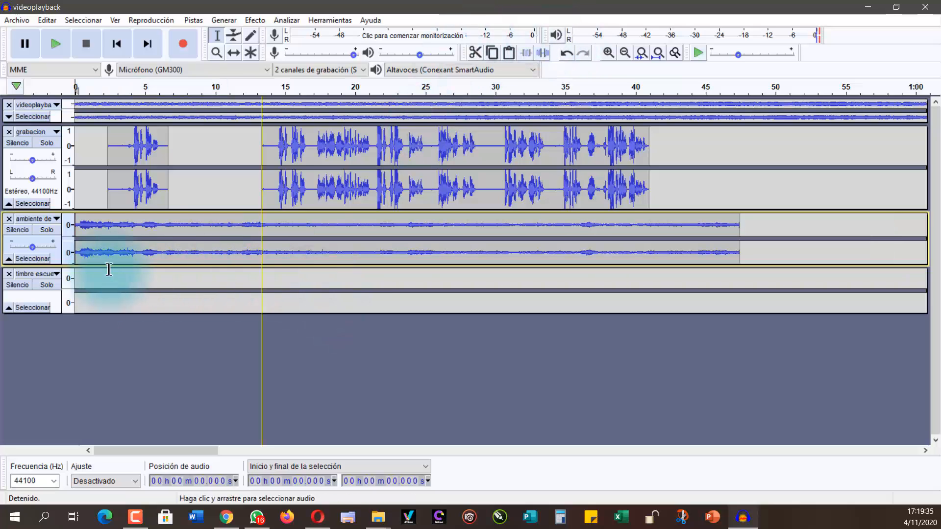
Step: Cut the ambiente de escuela audio from about 8.9 s to the end of its clip
drag(199, 235, 747, 248)
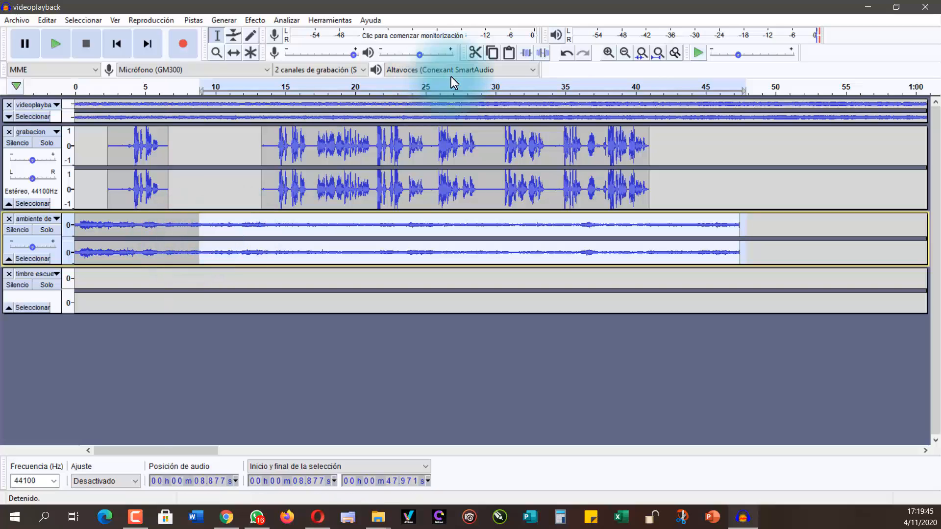
click(476, 52)
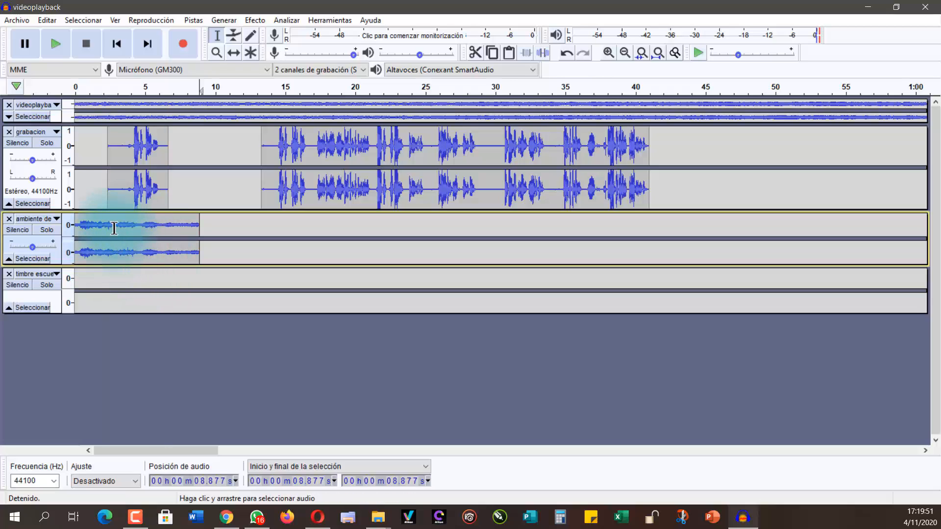
Step: Amplify the whole remaining ambiente de escuela clip by 10.7 dB and play the opening of the mix
click(26, 259)
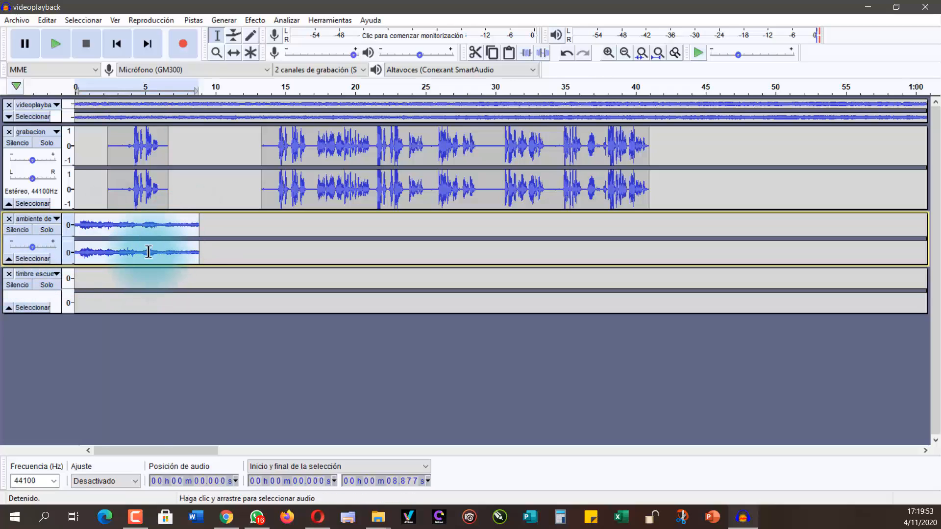
click(255, 19)
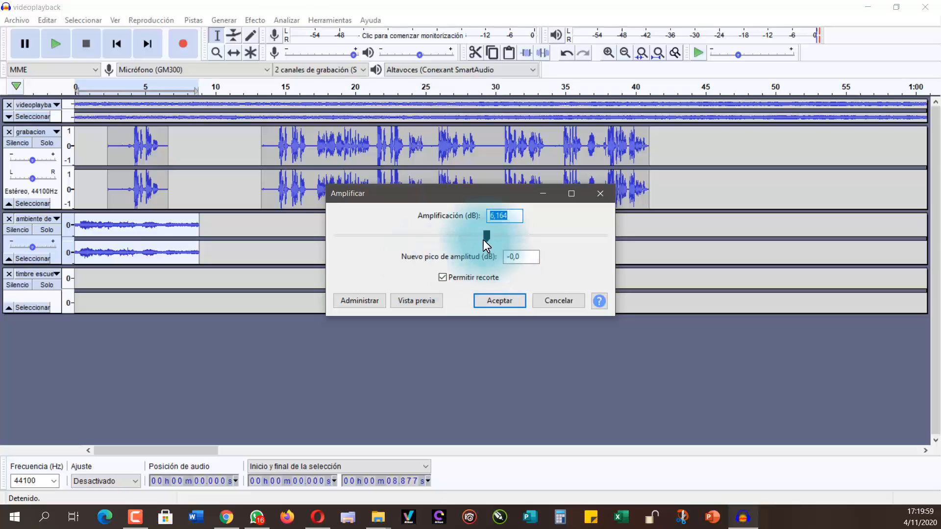
drag(490, 236, 496, 237)
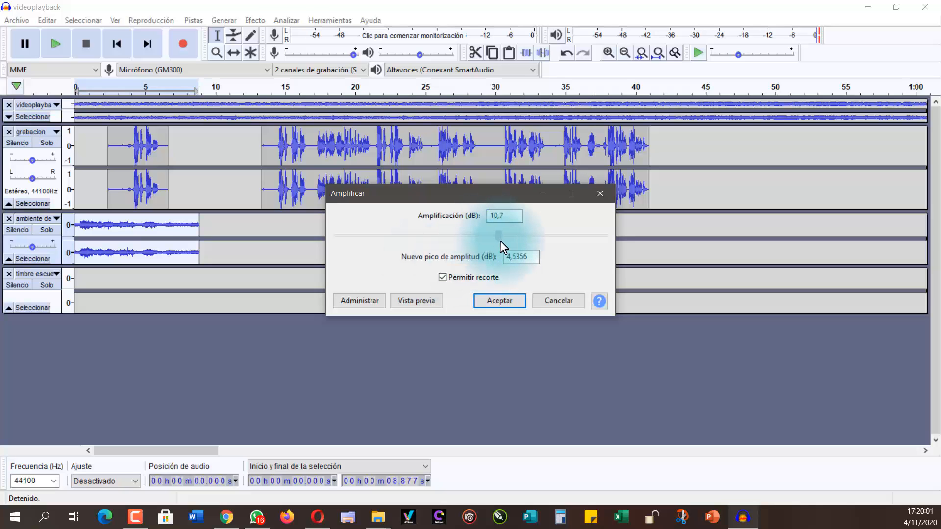
click(502, 302)
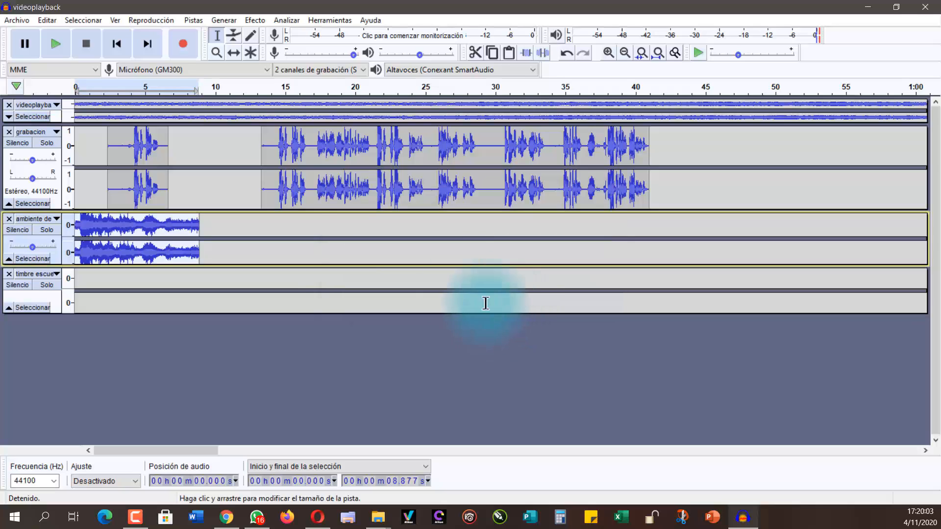
click(74, 89)
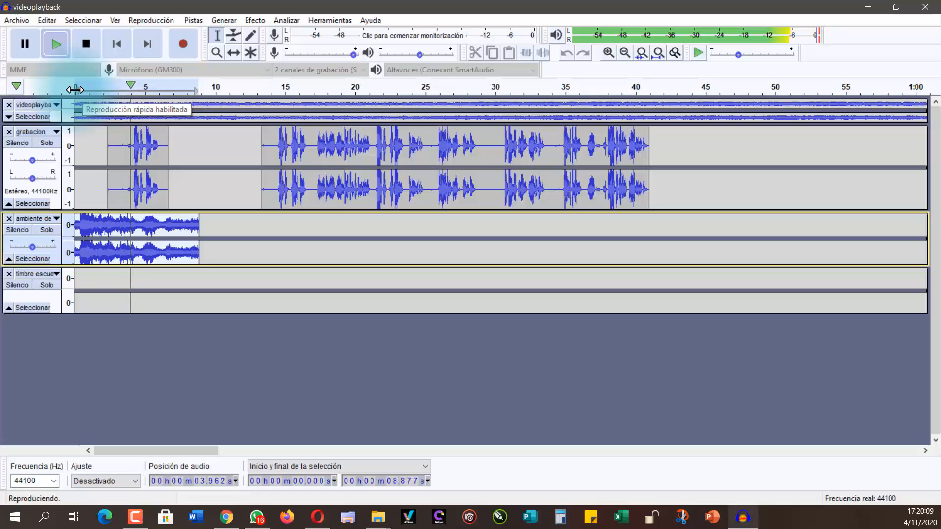
click(89, 44)
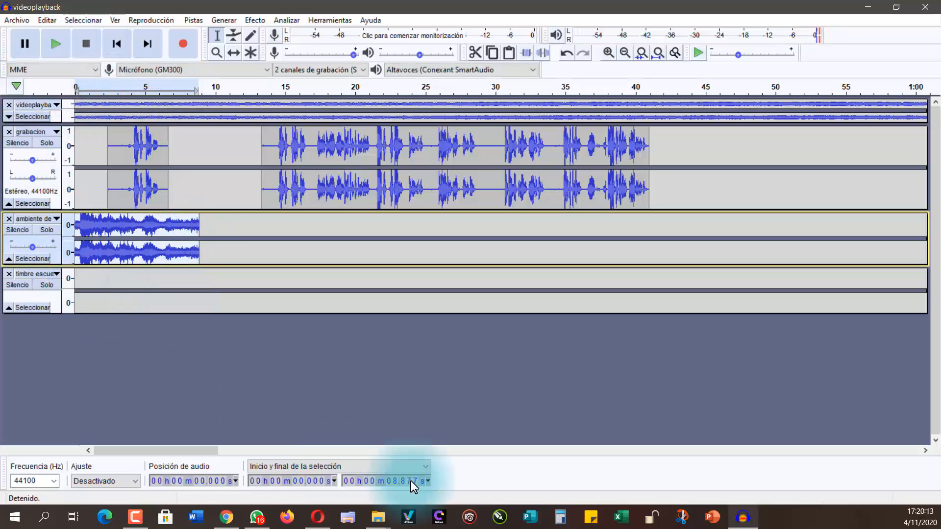
Step: Move the timbre escuela clip back near the timeline's start, beginning at about 1.3 s, and play the opening of the mix
drag(173, 454, 168, 480)
click(625, 52)
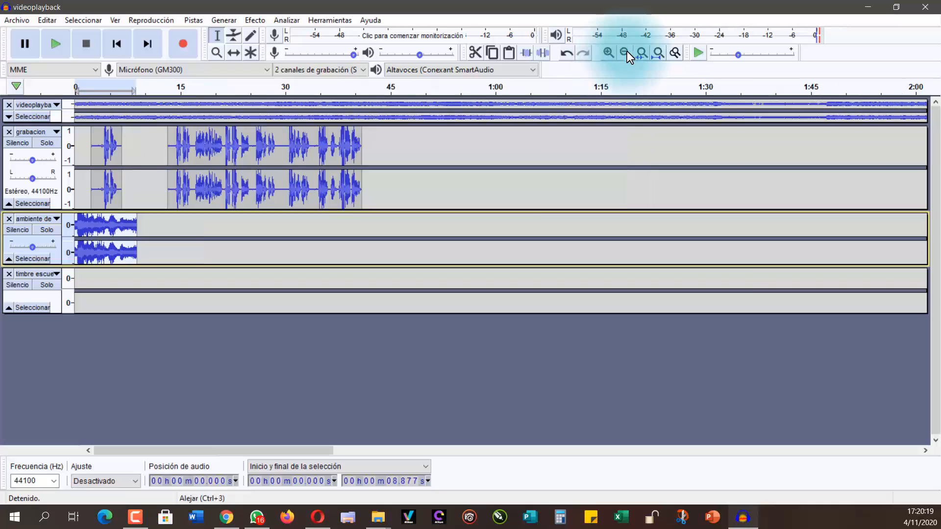
click(625, 52)
click(626, 52)
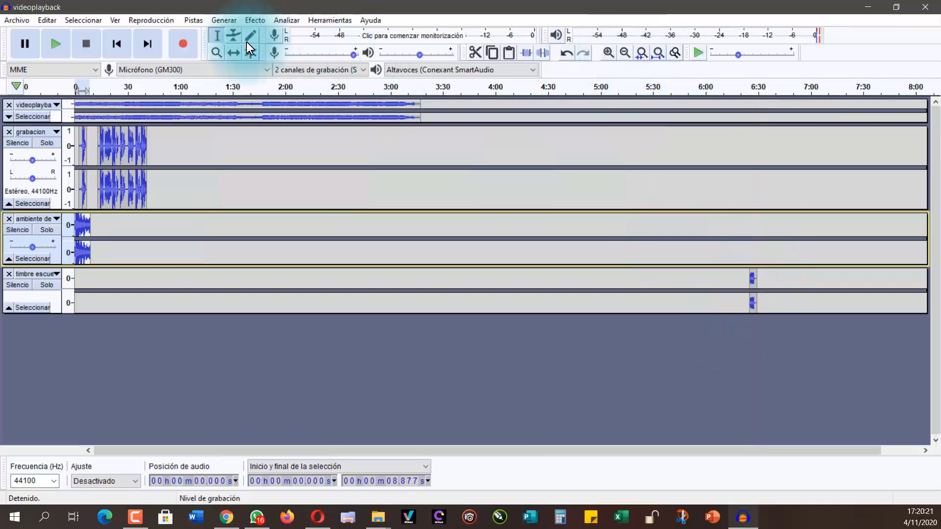
click(233, 51)
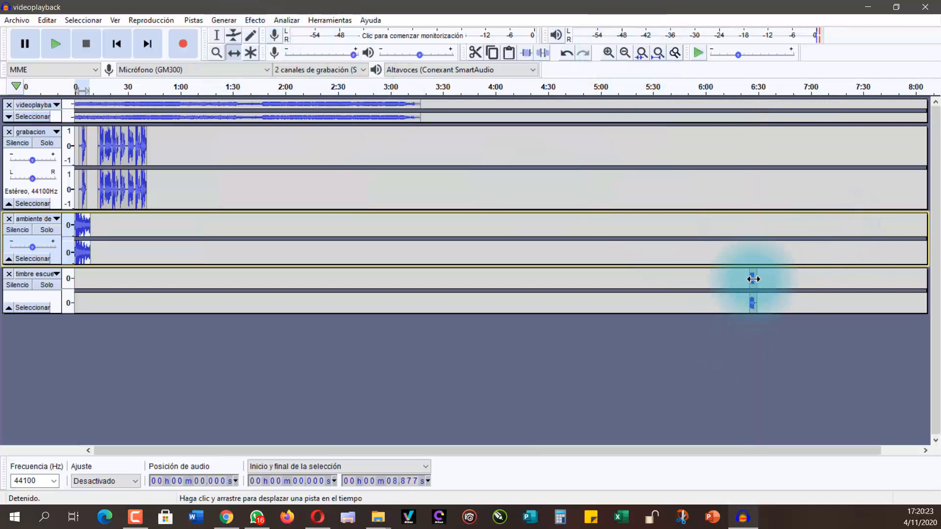
drag(754, 279, 80, 278)
click(608, 53)
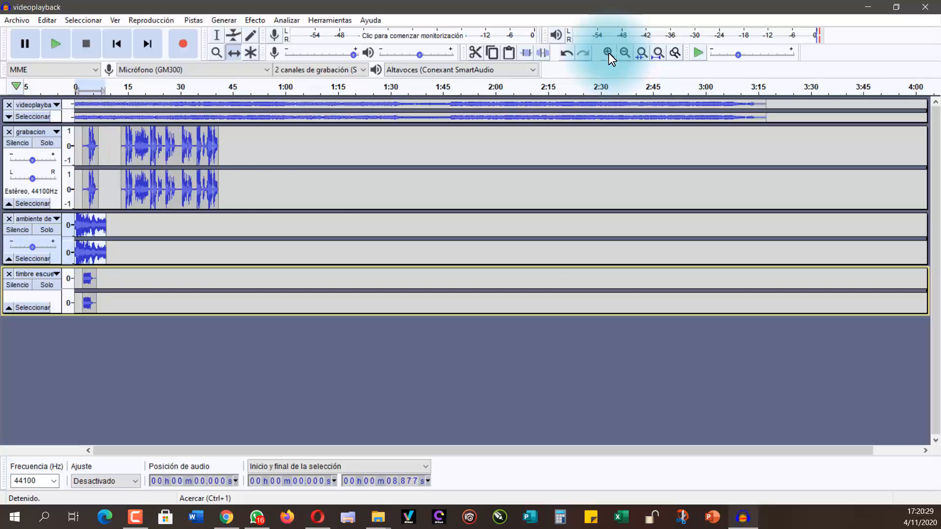
click(609, 53)
click(609, 52)
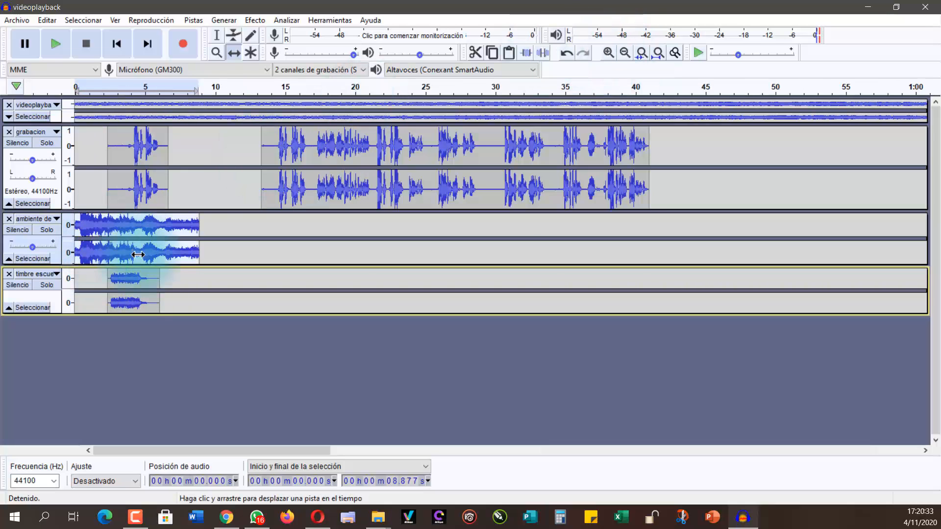
drag(118, 286, 111, 285)
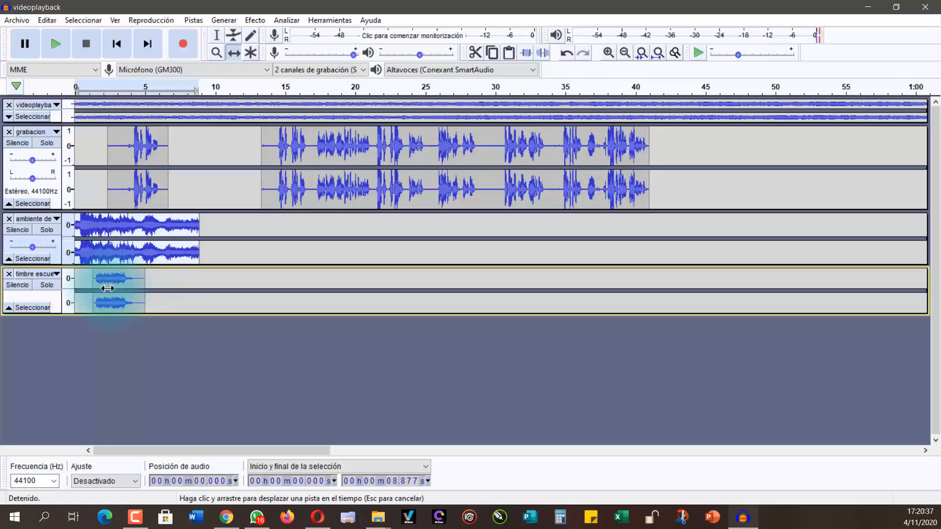
click(74, 86)
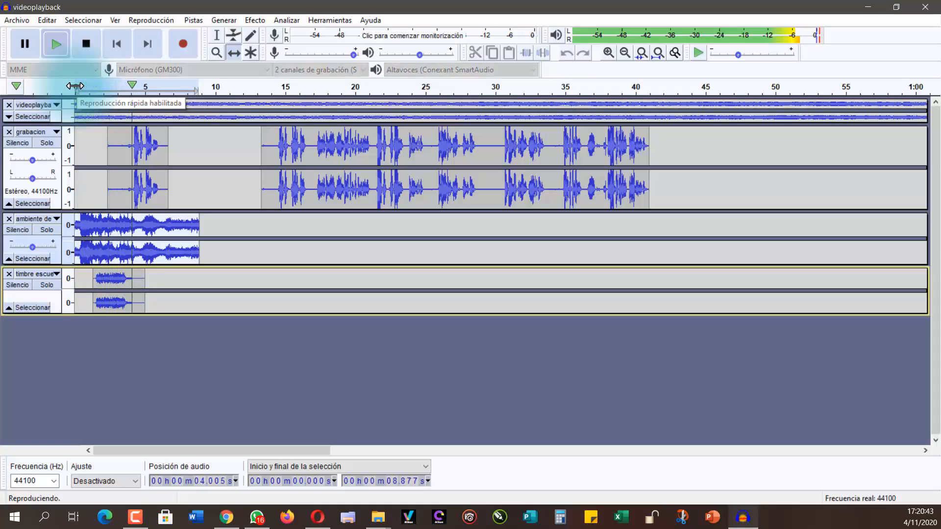
click(77, 45)
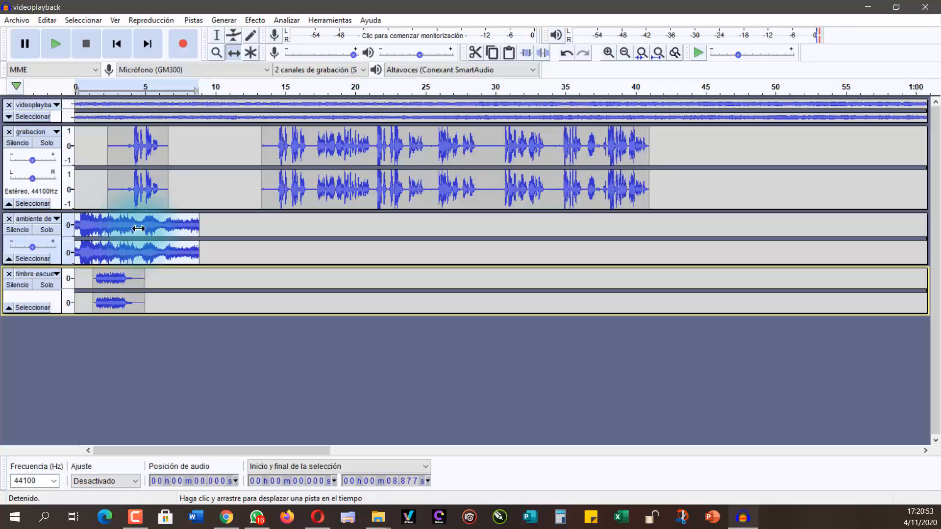
Step: Add envelope points to the ambiente clip at about 2.5 s and 6.8 s, lower its volume at about 4.6 s, and play the mix
click(134, 247)
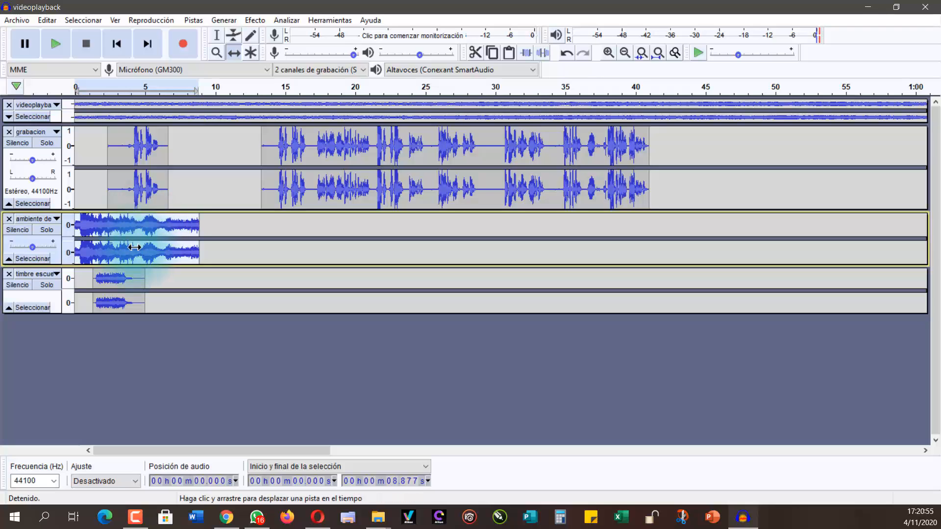
click(231, 34)
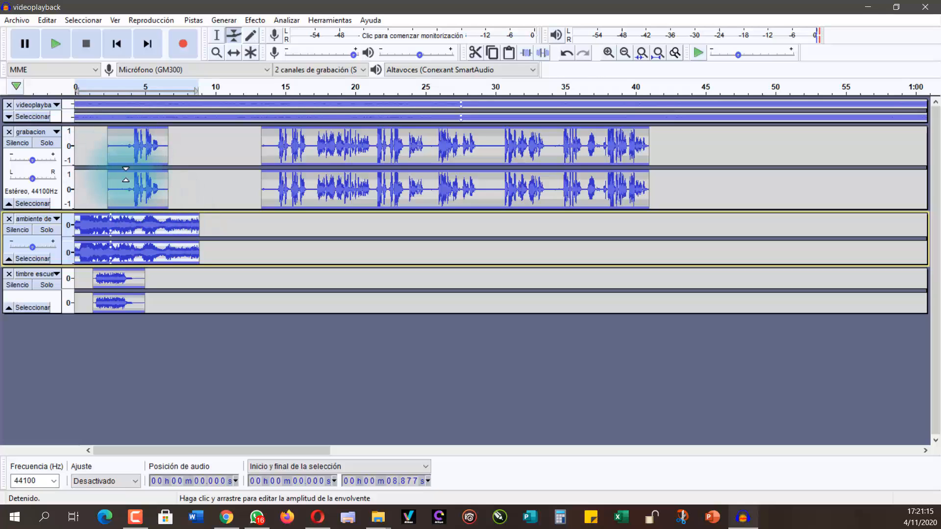
click(169, 214)
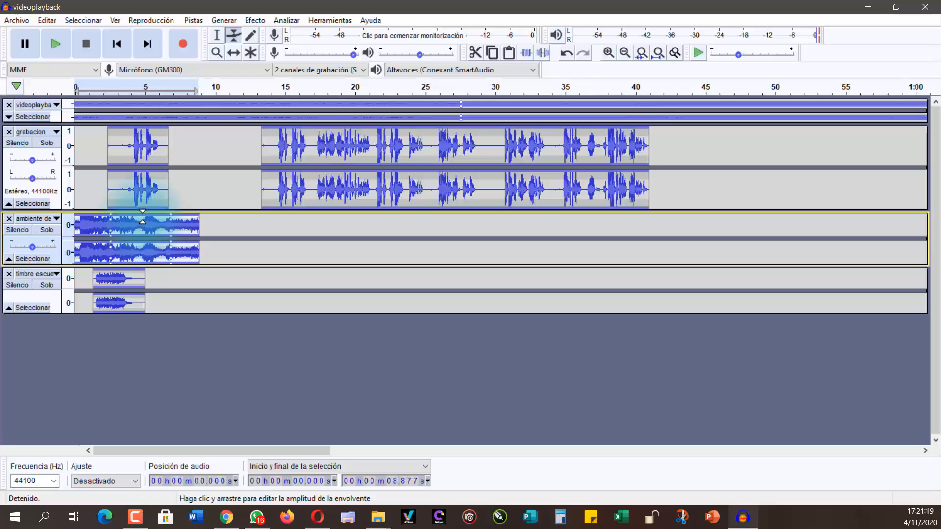
drag(141, 221, 139, 224)
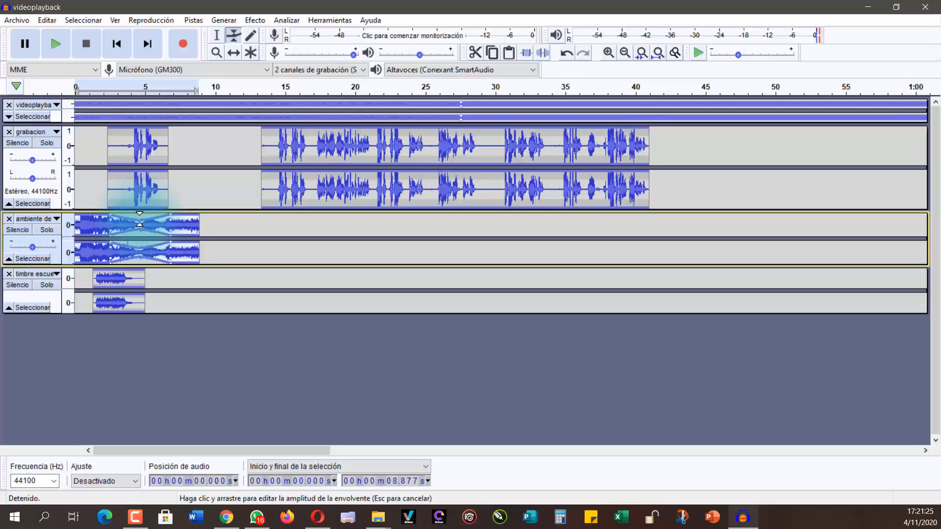
drag(139, 219, 139, 220)
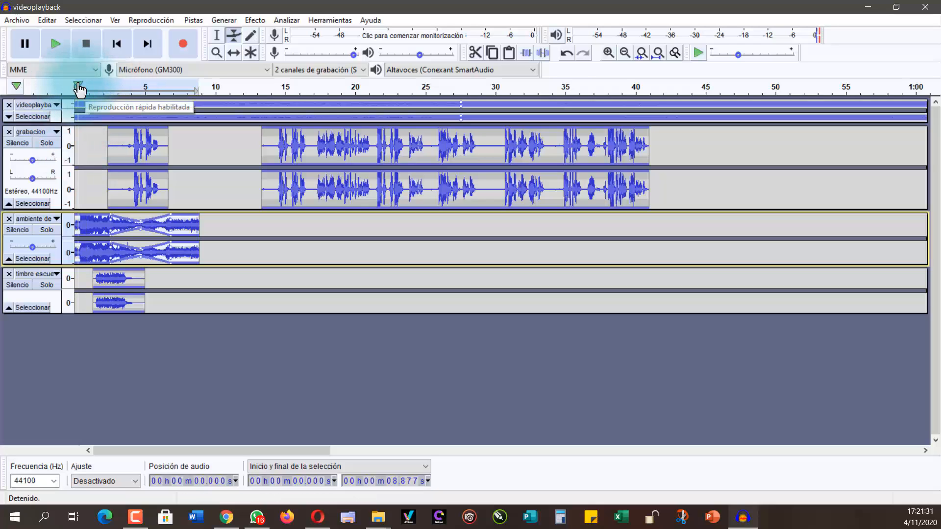
click(55, 42)
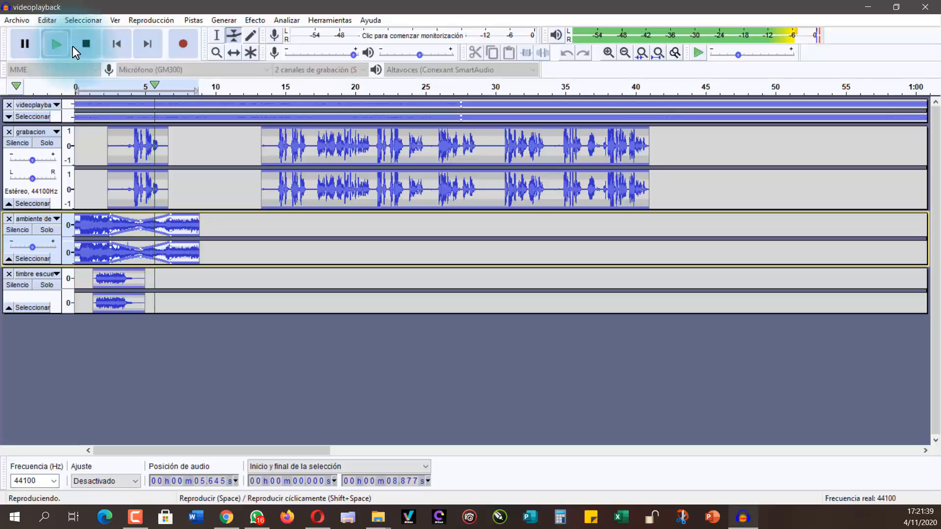
click(78, 46)
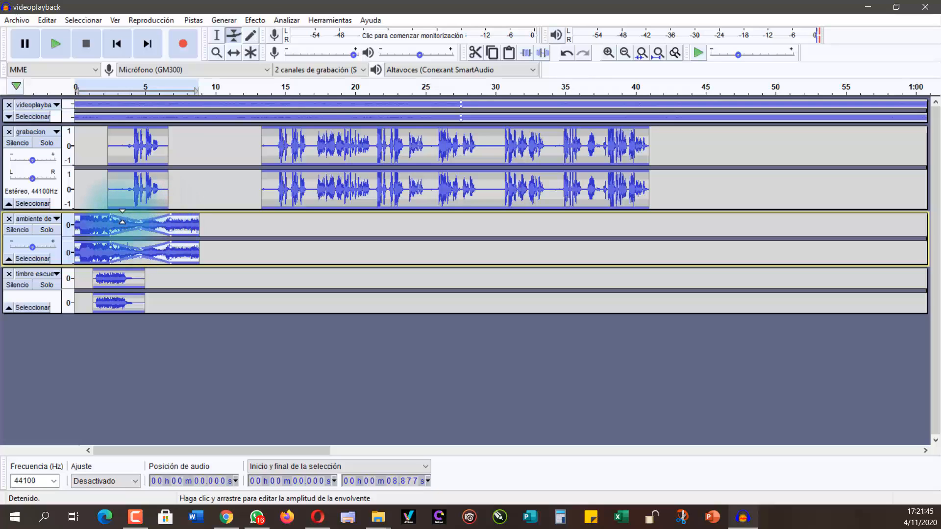
Step: Widen the ambiente clip's volume dip with lowered envelope points at about 3.3 s and 6.1 s, and play the mix from the start
drag(121, 218, 155, 218)
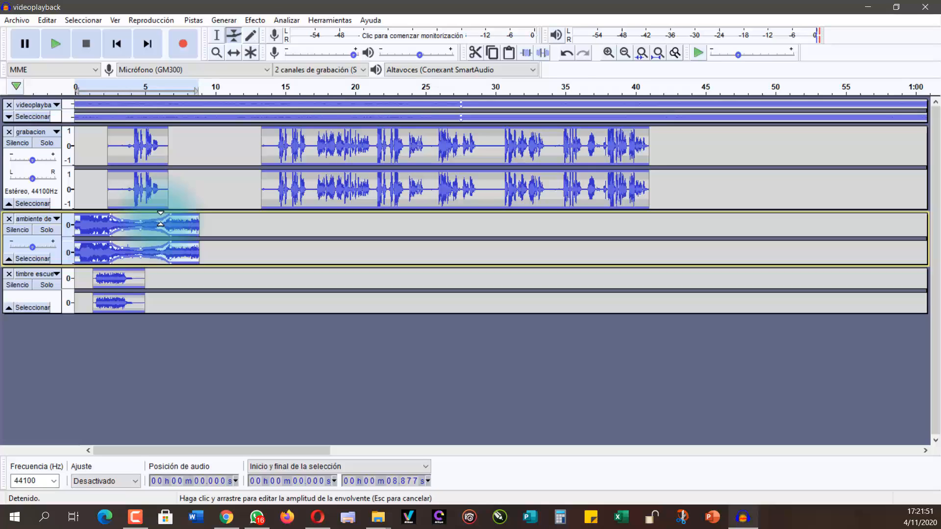
drag(161, 219, 136, 225)
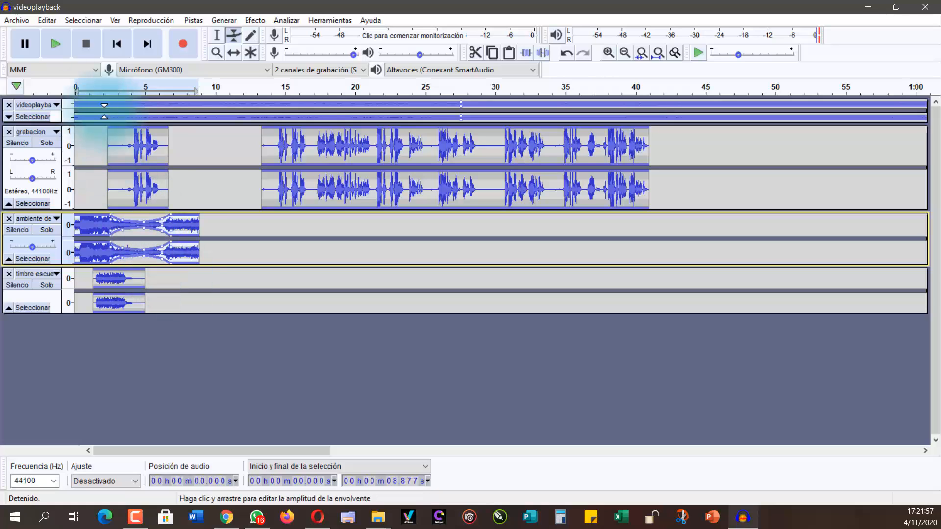
click(74, 84)
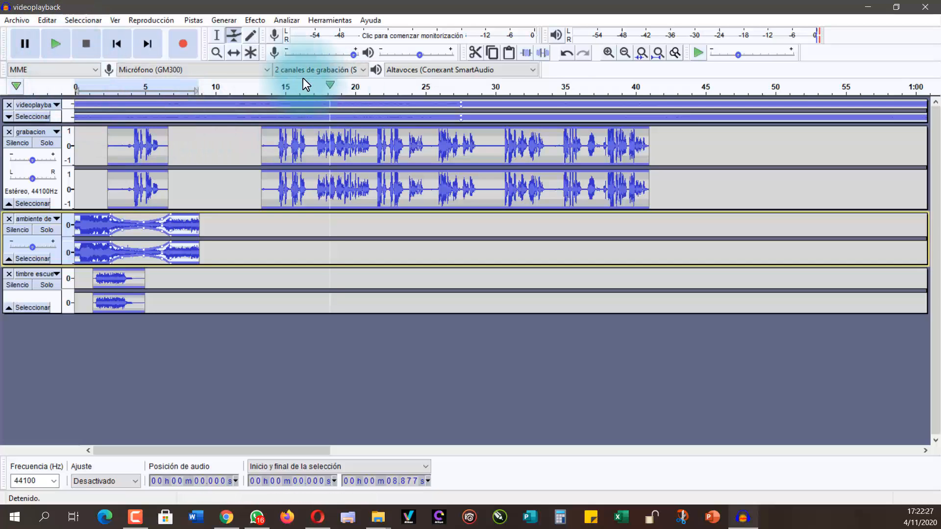
Step: Move the second grabacion clip earlier so it starts at about 8 s
click(217, 35)
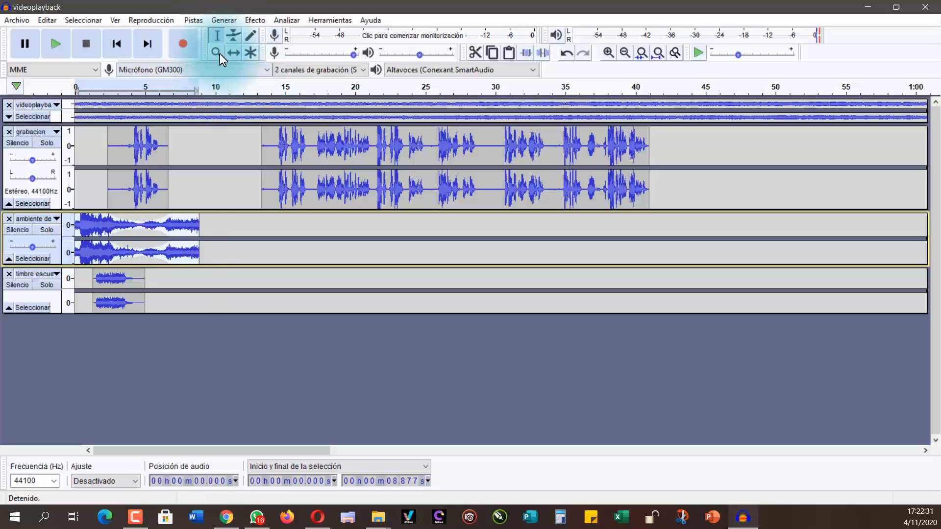
click(233, 53)
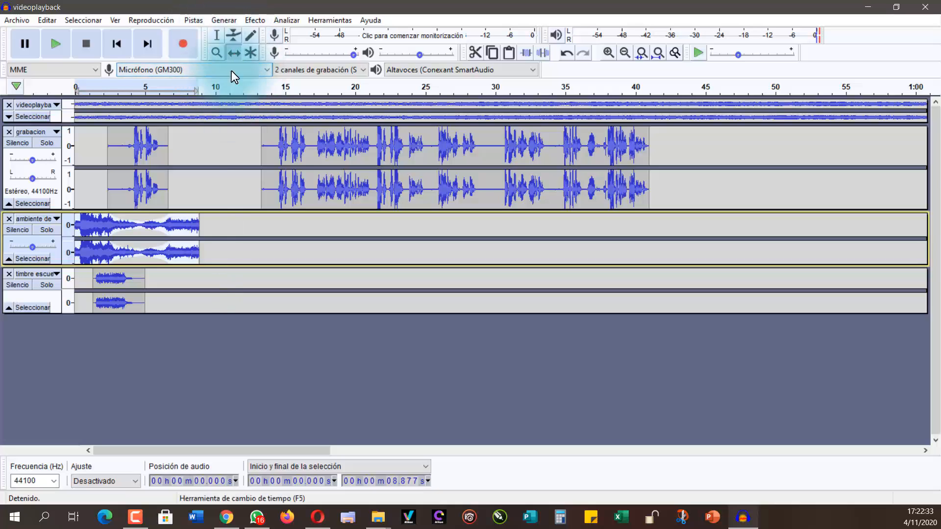
drag(306, 152, 235, 161)
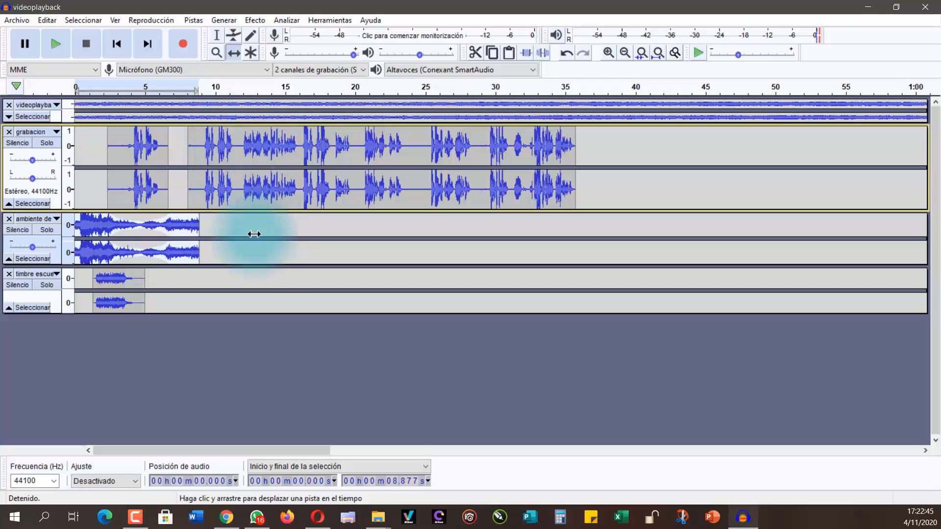
Step: Fade out the end of the ambiente clip, from about 7.5 s to 8.9 s, with Desvanecer progresivamente
click(182, 226)
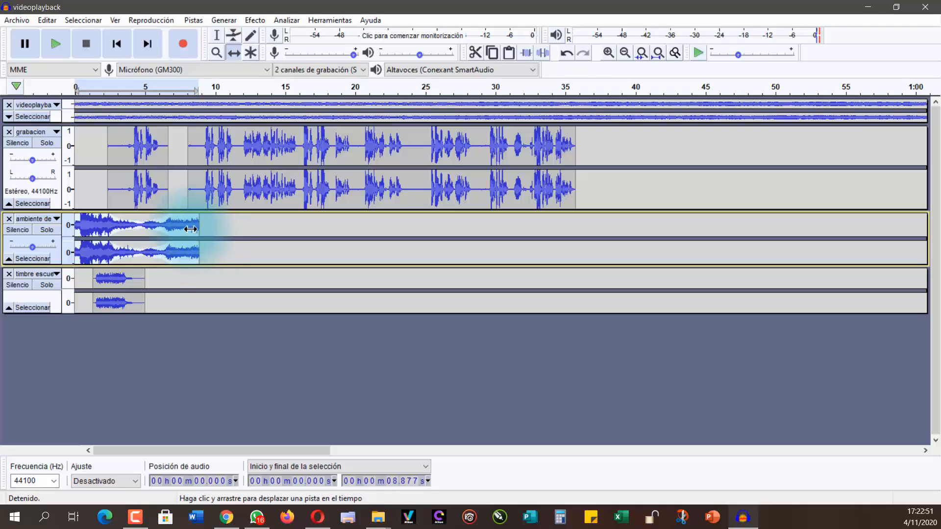
click(217, 35)
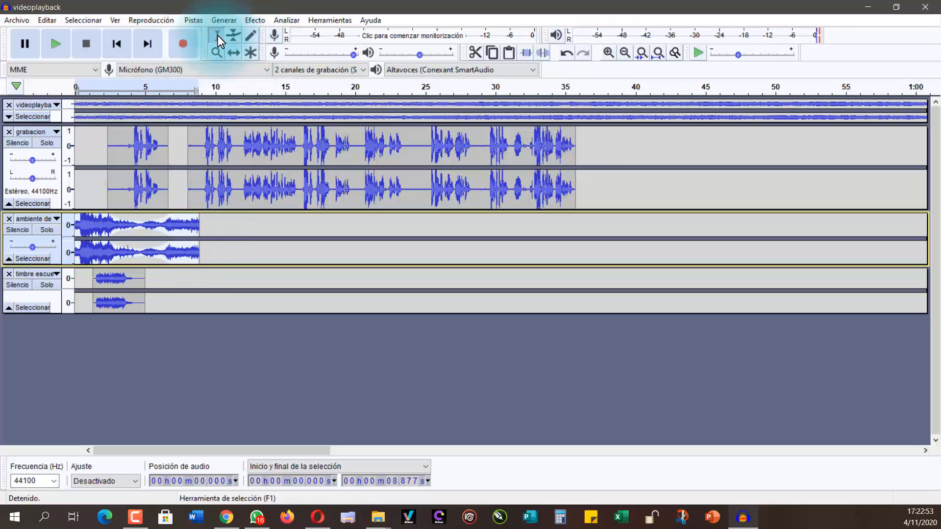
drag(182, 227, 199, 231)
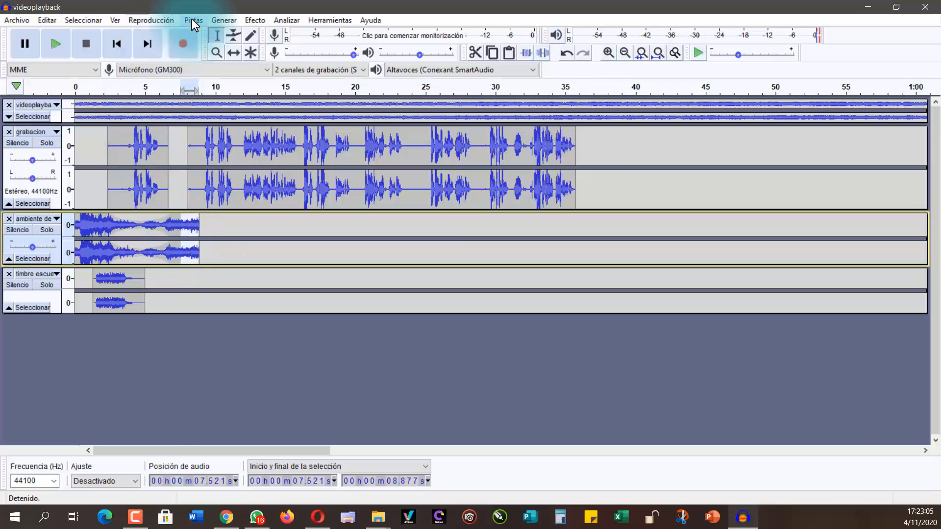
click(255, 19)
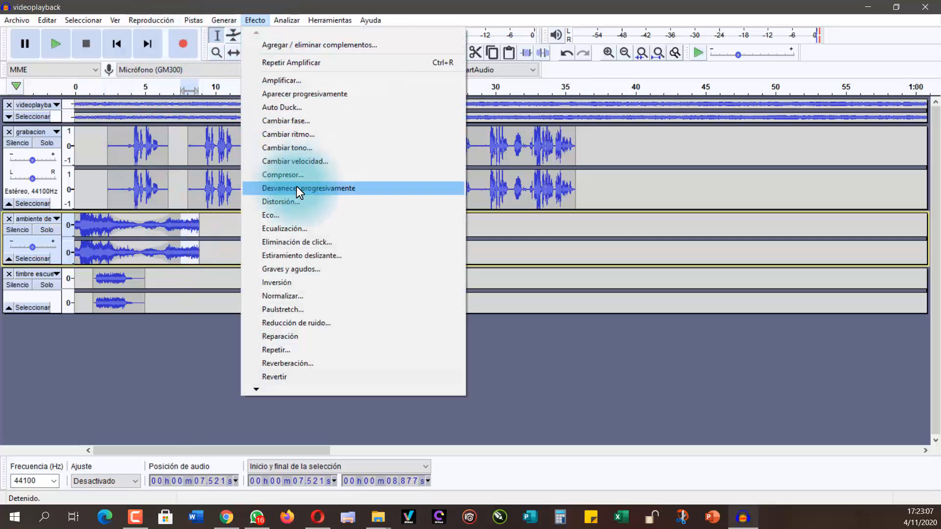
click(317, 187)
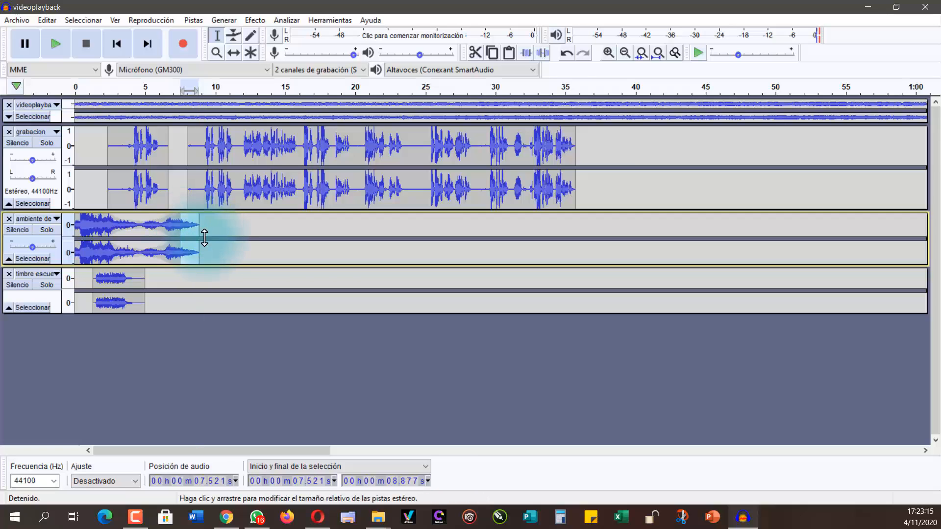
click(234, 53)
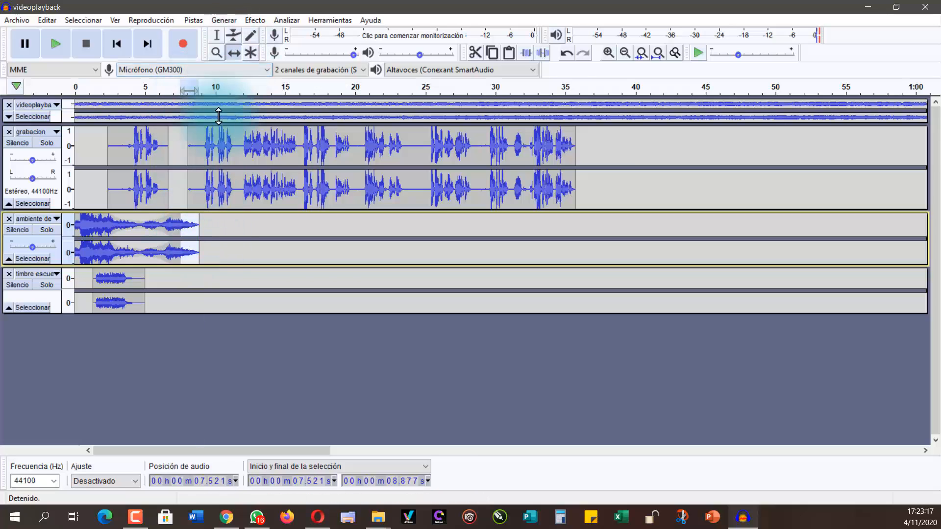
Step: Move the second grabacion clip earlier so it starts at about 7.5 s, and play the mix from the start
drag(231, 152, 223, 152)
drag(224, 151, 226, 152)
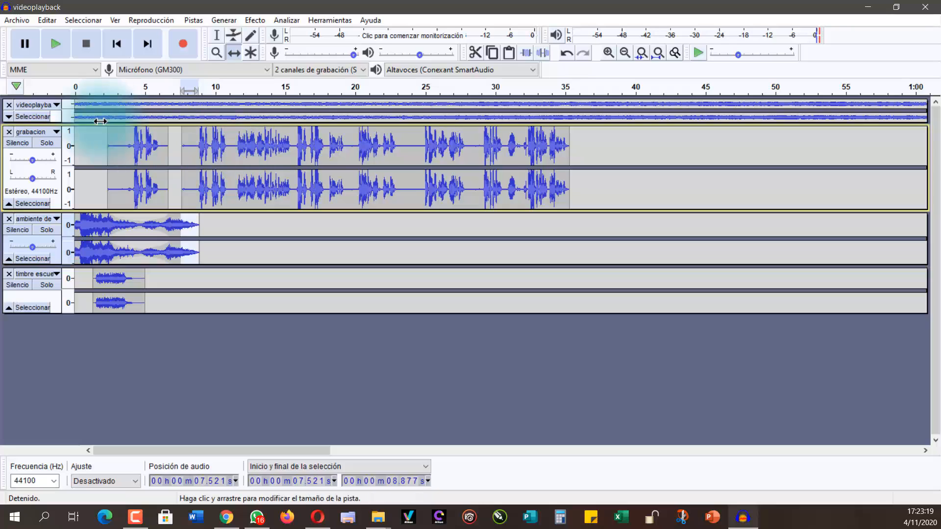
click(75, 86)
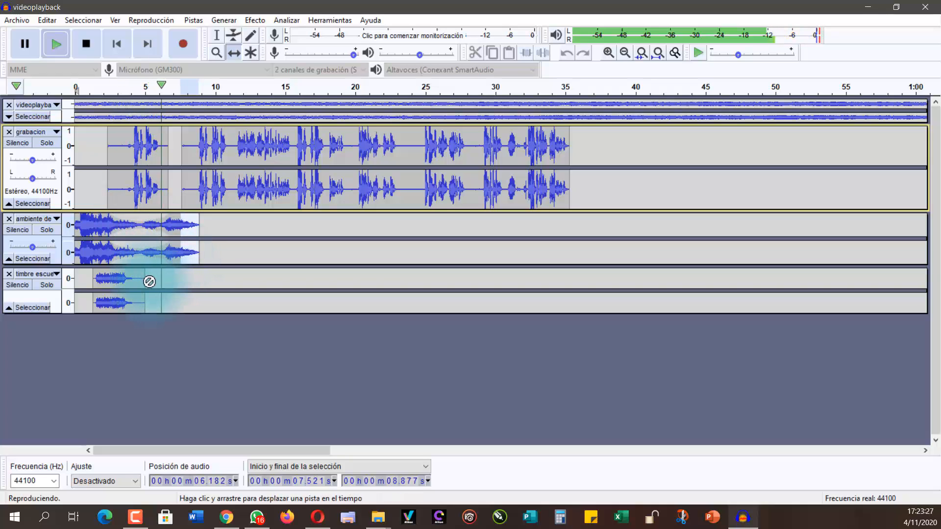
click(86, 49)
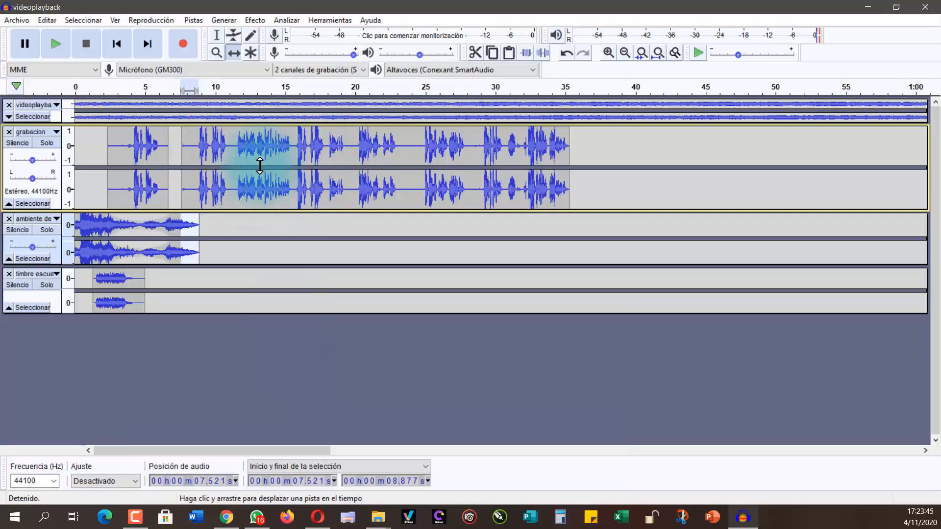
Step: Split the grabacion track at about 11.15 s with Dividir and move the part after it to start at about 12 s
click(215, 34)
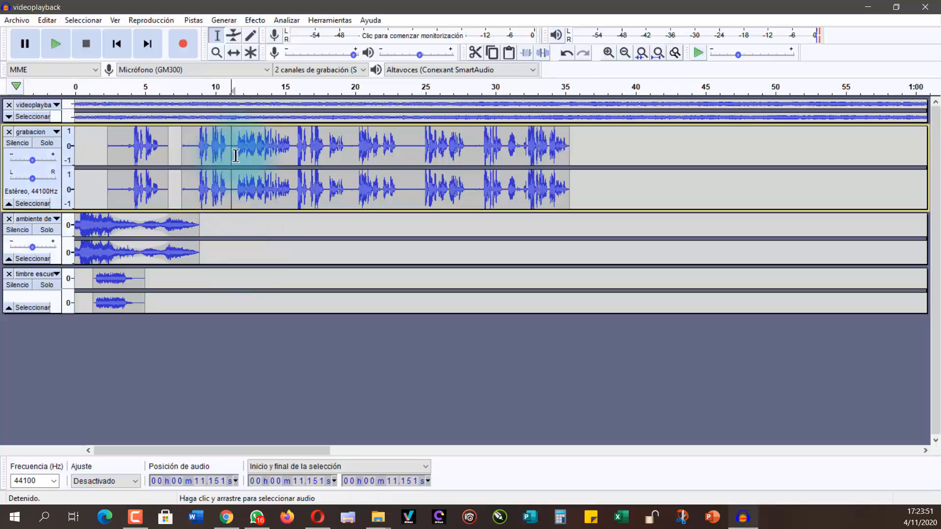
click(47, 20)
mouse_move(196, 160)
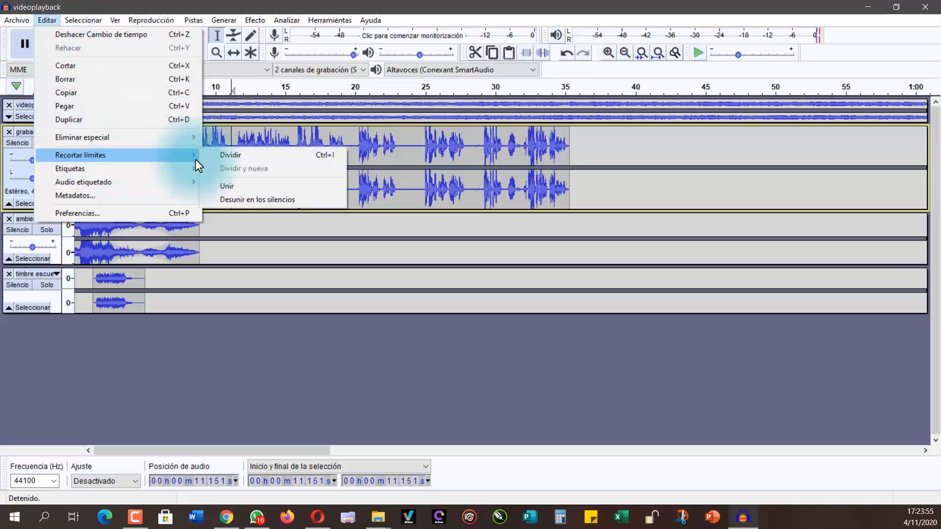
click(234, 157)
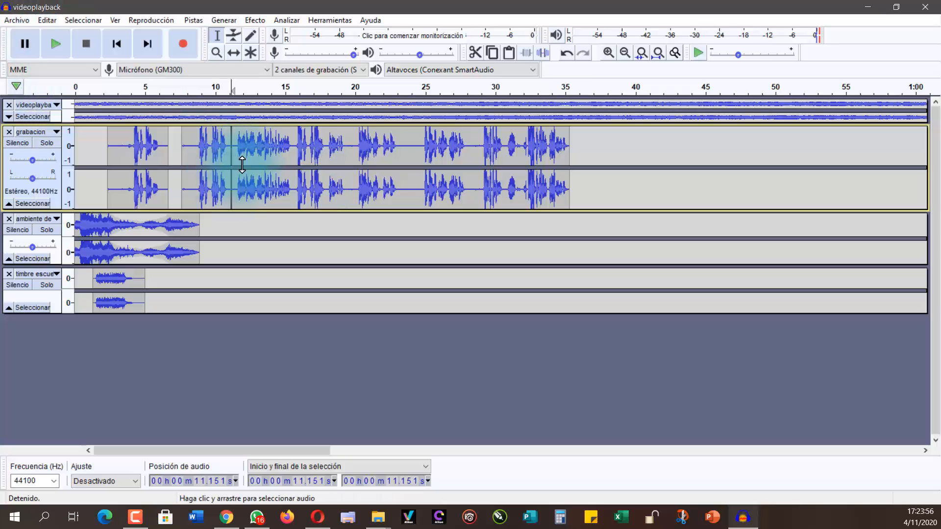
click(234, 52)
mouse_move(263, 143)
mouse_down()
mouse_move(321, 150)
mouse_move(275, 155)
mouse_up()
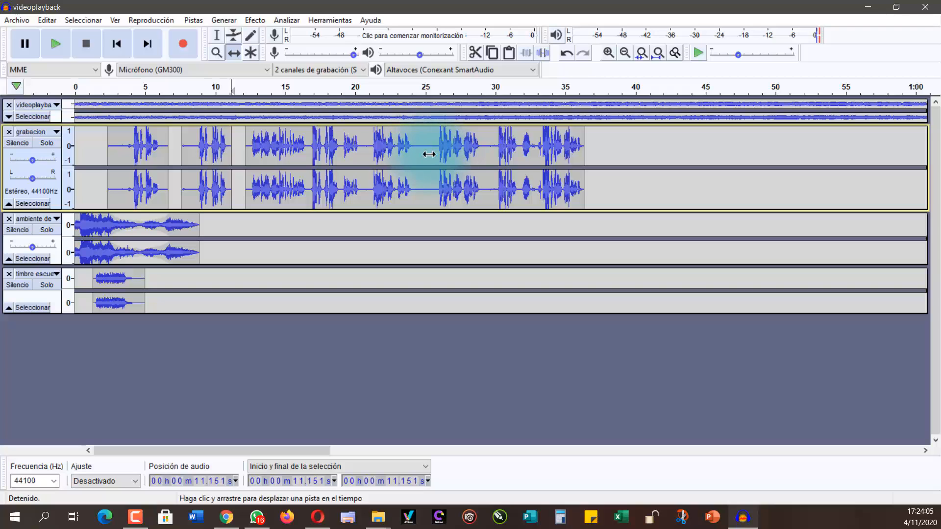
Step: Cut the silence in the last grabacion clip from about 24.3 s to 25.8 s
click(218, 34)
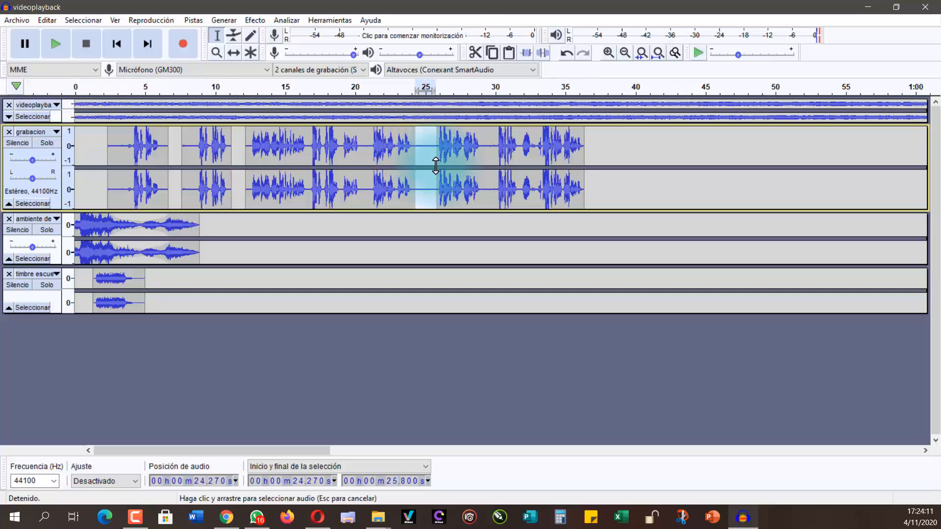
click(475, 52)
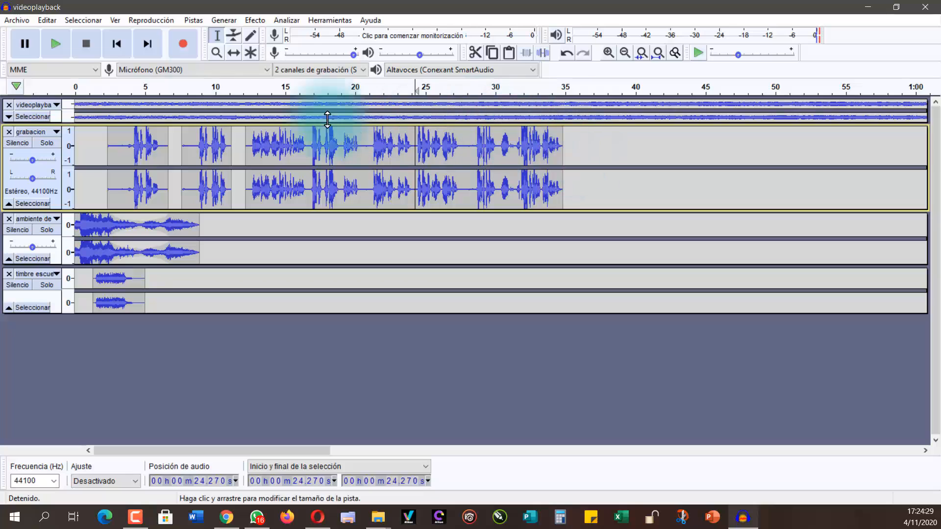
Step: Expand the collapsed videoplayback track and try to select its music from about 34.8 s to the end
click(8, 118)
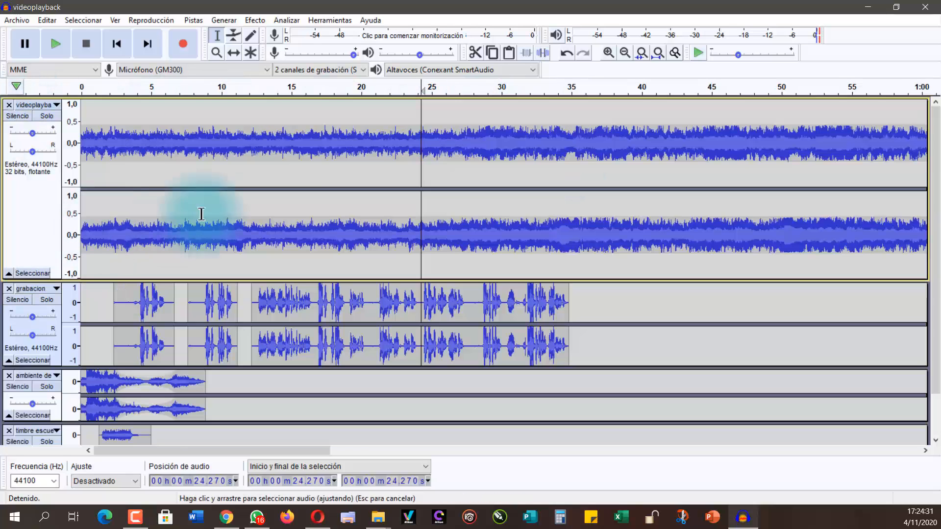
click(567, 195)
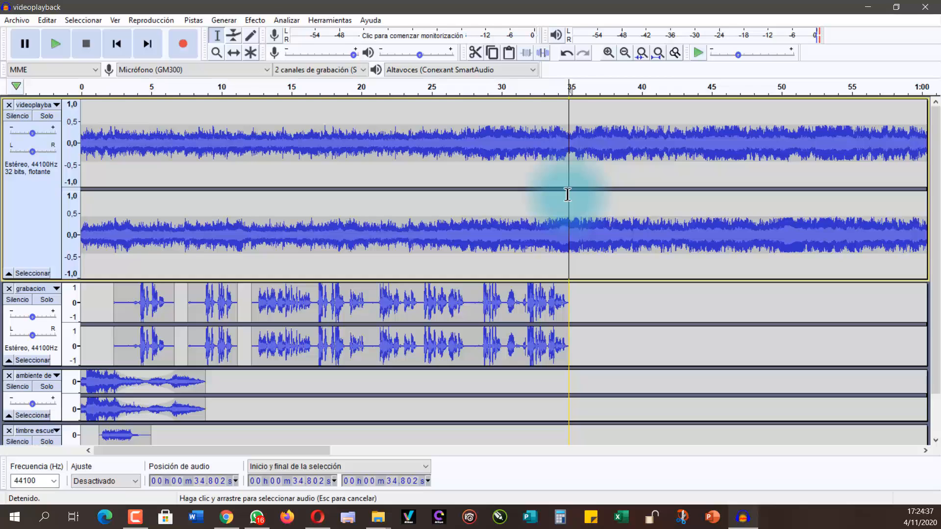
drag(568, 195, 938, 191)
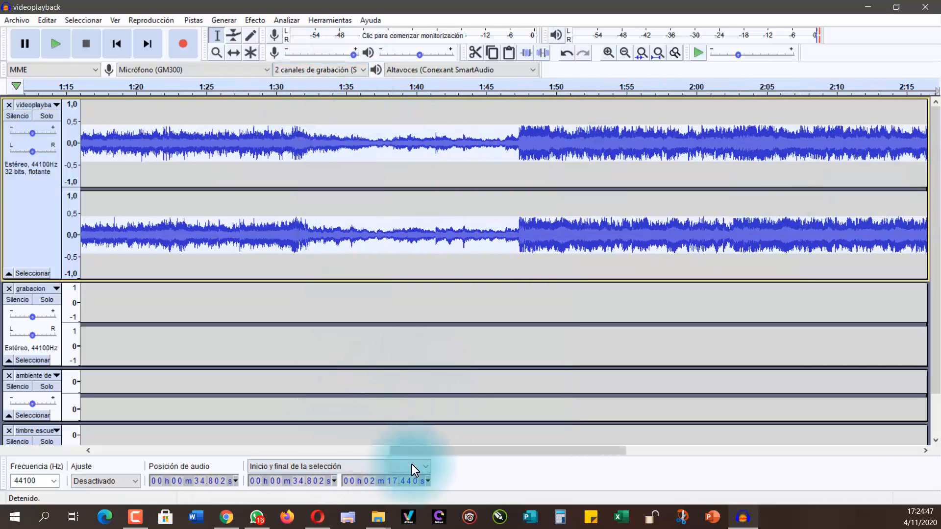
drag(343, 451, 99, 447)
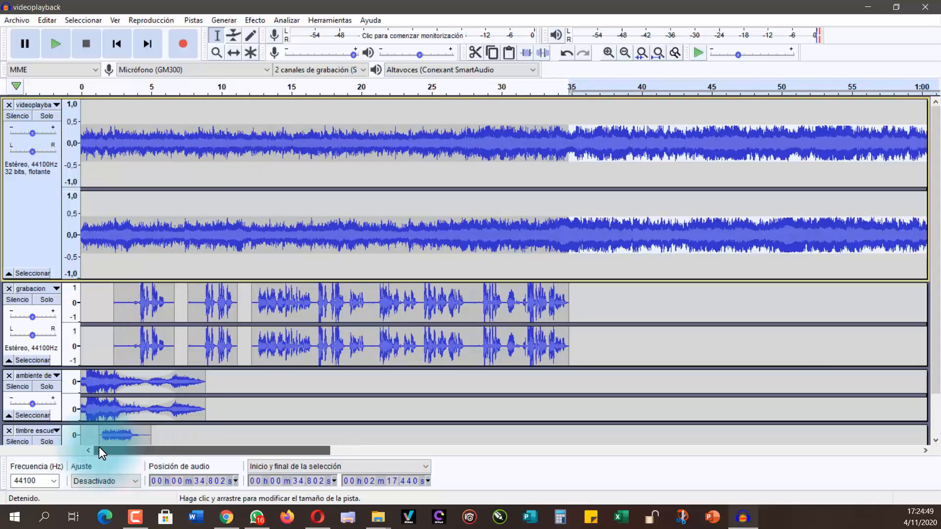
click(610, 51)
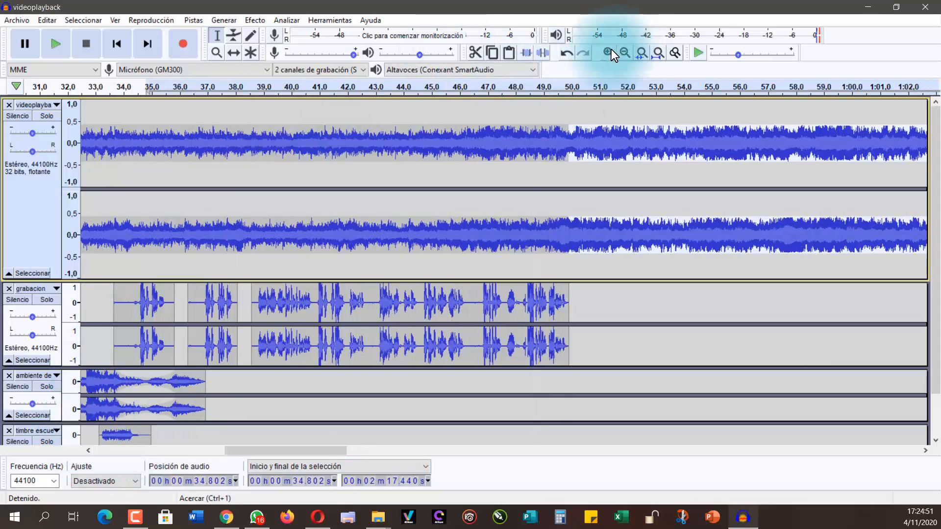
click(610, 50)
click(610, 52)
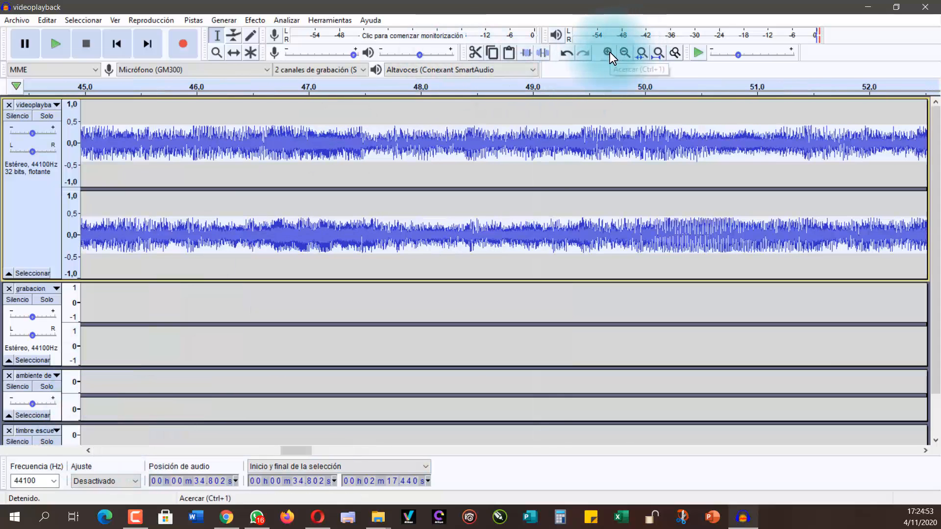
Step: Remove the videoplayback music from about 38 s to the end of the track
click(620, 54)
click(619, 54)
click(620, 54)
click(619, 53)
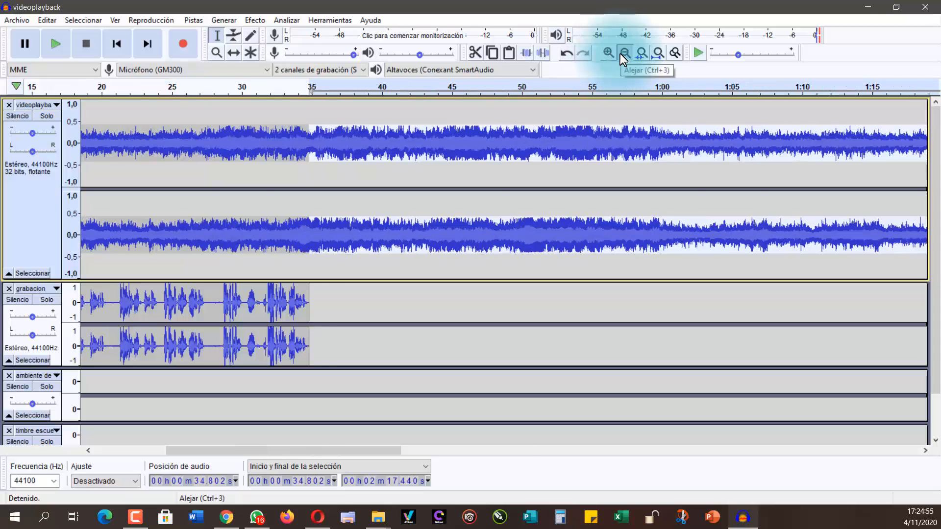
click(620, 54)
click(433, 140)
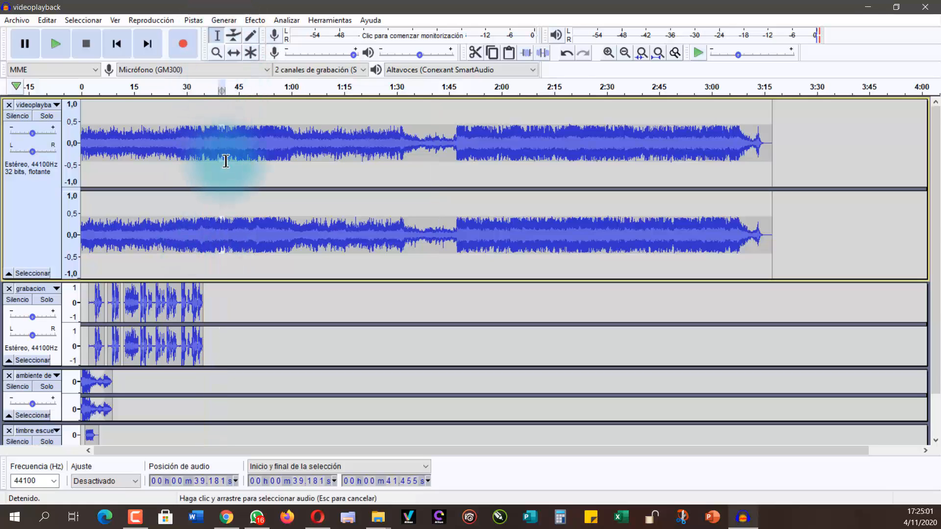
drag(209, 161, 793, 165)
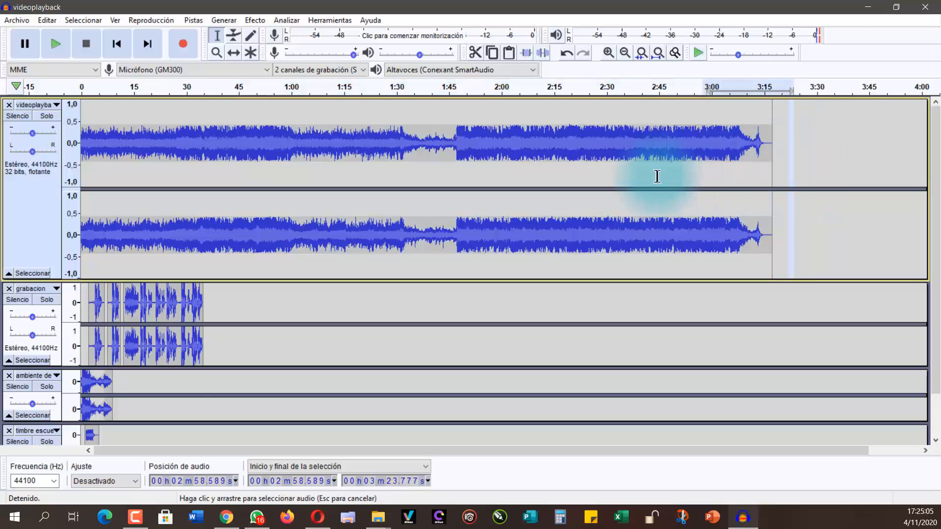
click(214, 188)
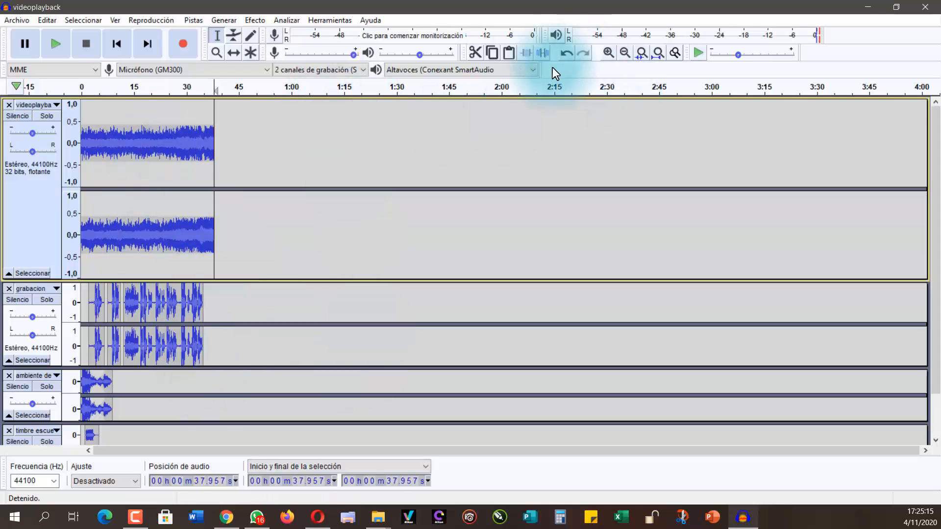
Step: Fade in the first 1.3 s of the videoplayback music with Aparecer progresivamente
click(623, 51)
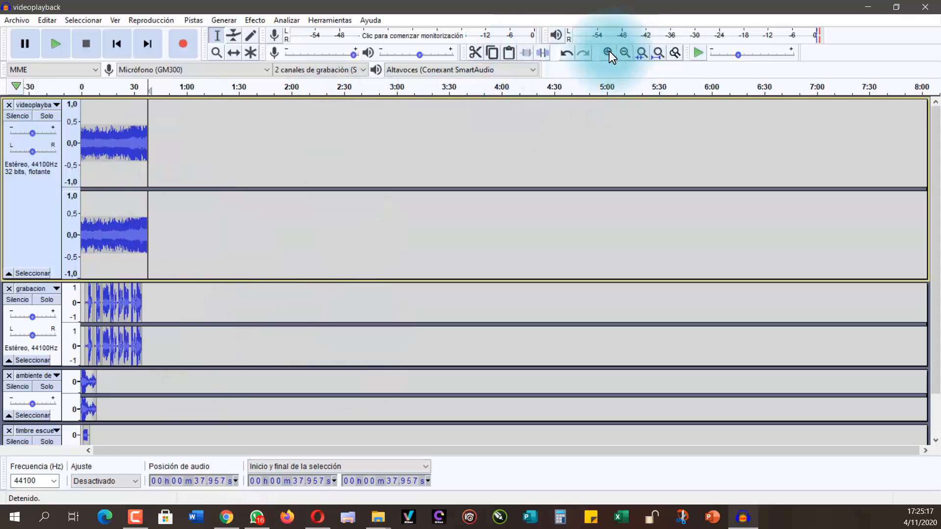
click(608, 52)
click(608, 51)
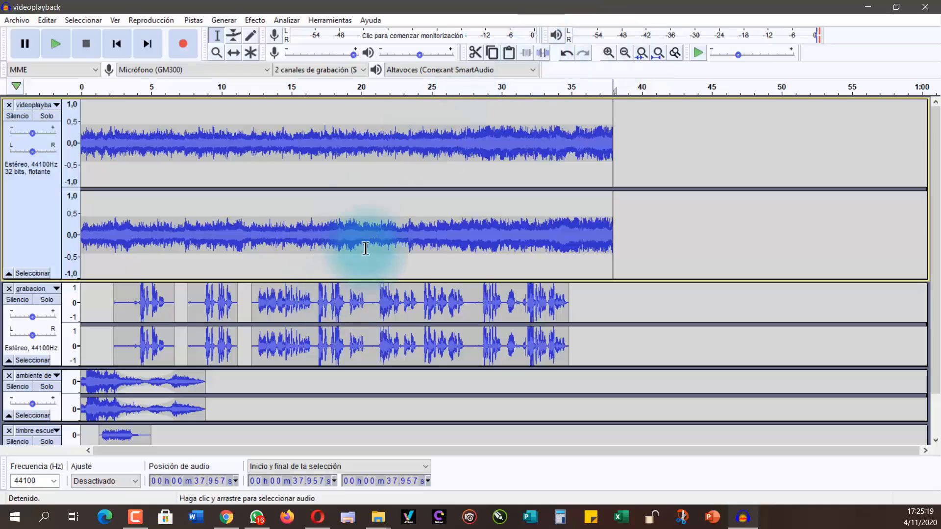
drag(98, 174, 80, 190)
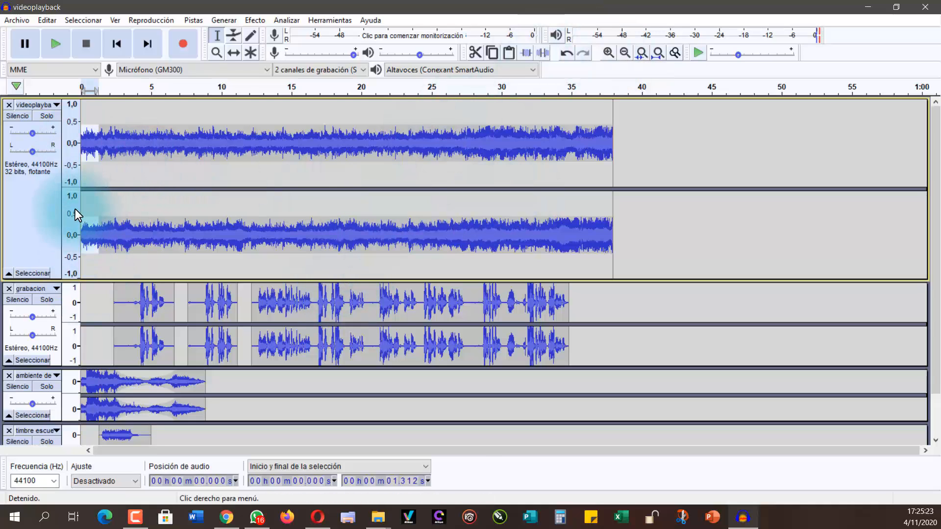
click(257, 20)
click(284, 91)
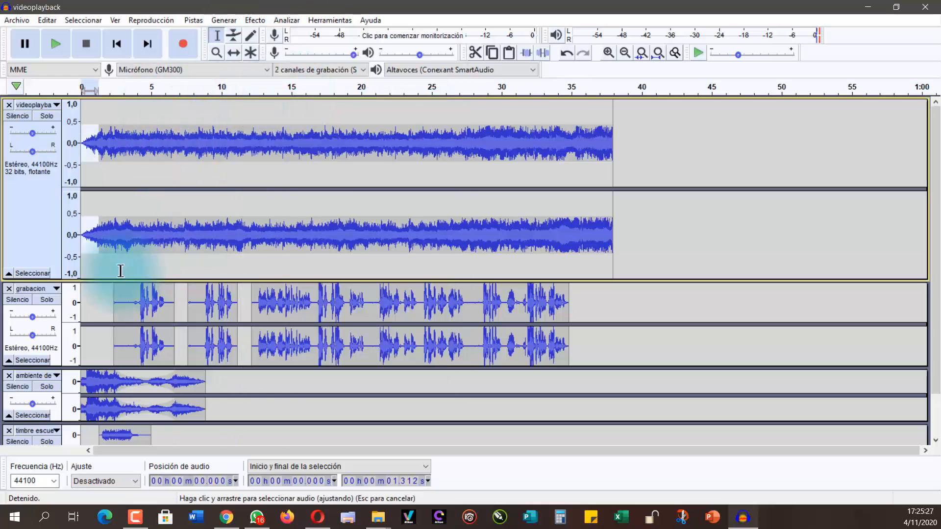
Step: Fade out the end of the videoplayback music, from about 33.8 s to 38 s, with Desvanecer progresivamente
drag(597, 142, 555, 153)
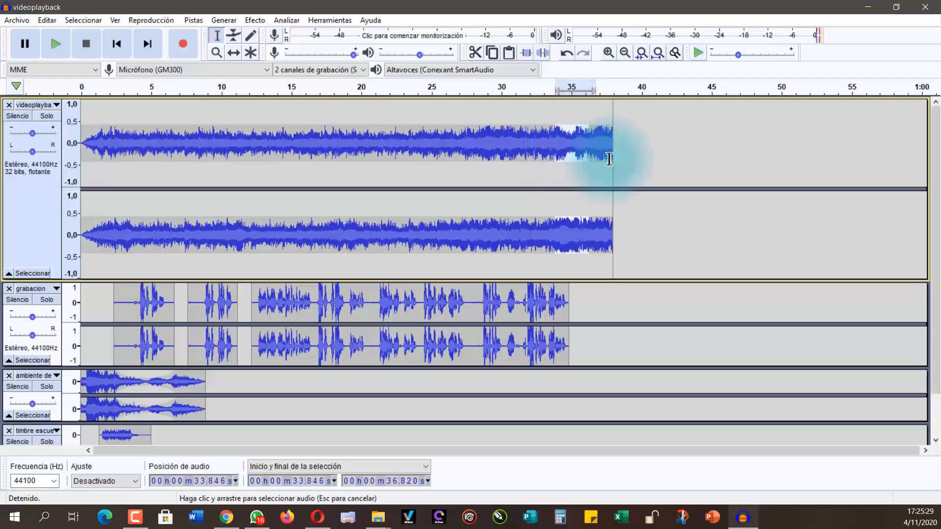
drag(611, 159, 612, 161)
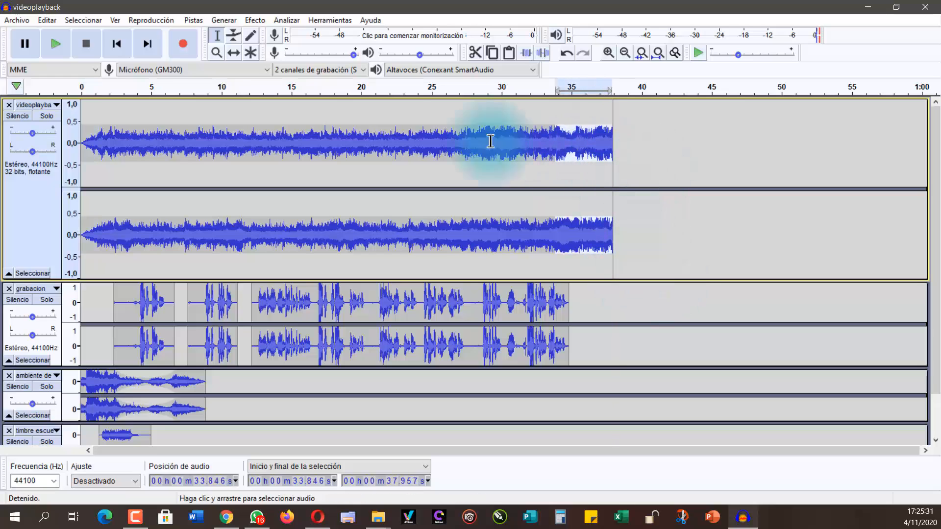
click(251, 18)
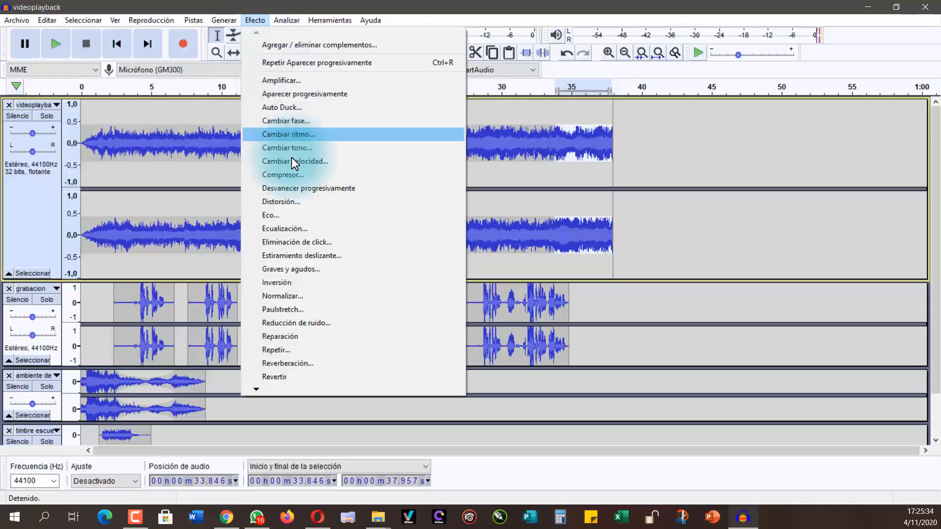
click(300, 191)
click(655, 222)
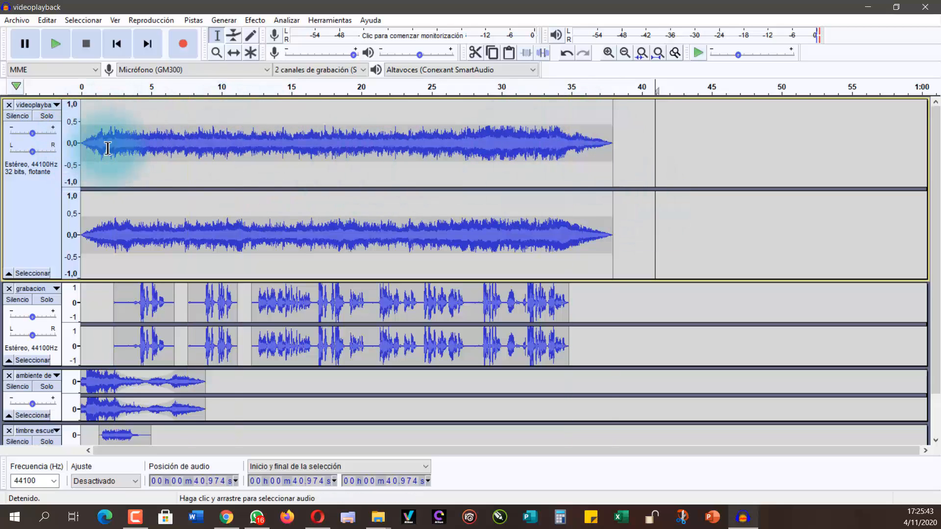
Step: Import the ambiente de escuela file from the Proyecto Audio Libro folder as a new track below timbre escuela
scroll(531, 185, down, 2)
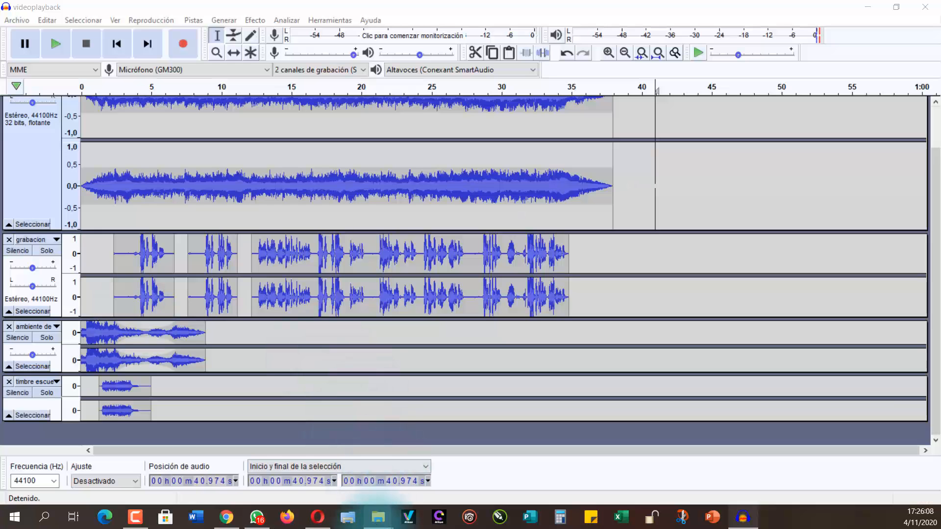
mouse_move(379, 517)
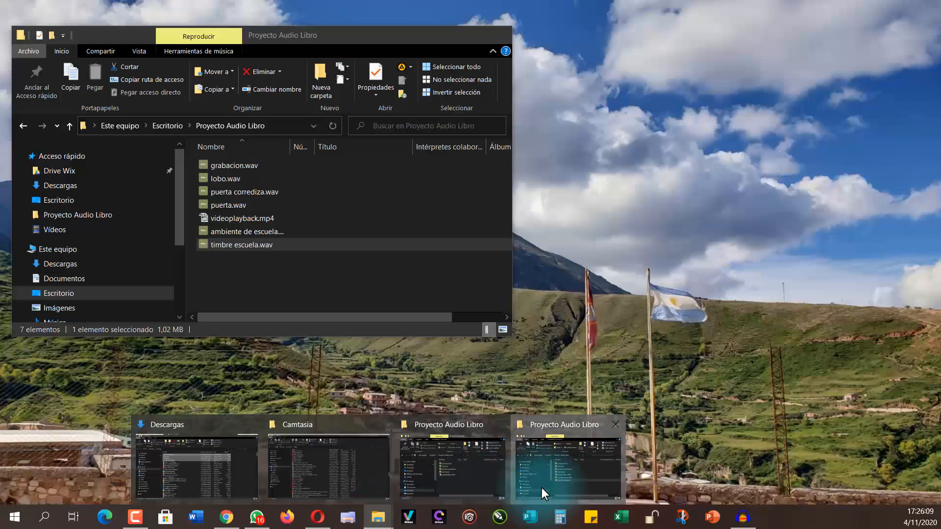
click(542, 487)
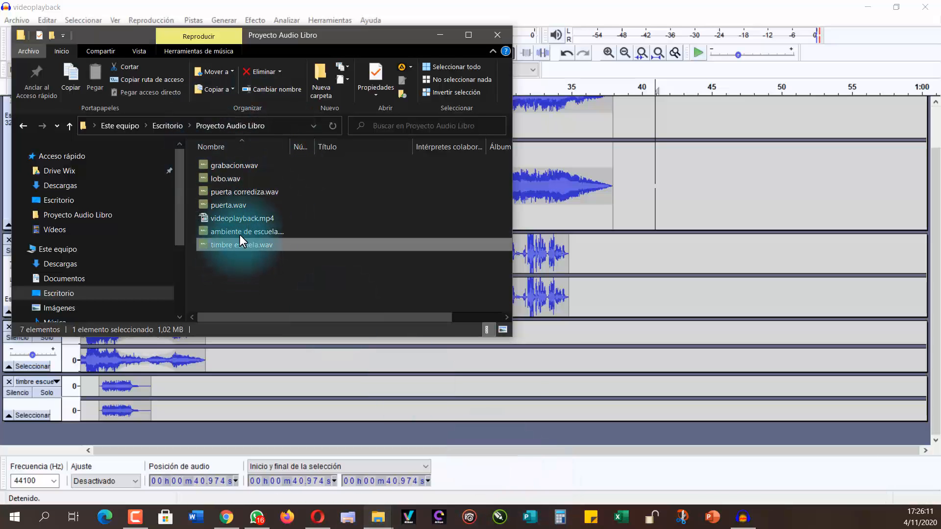
drag(240, 234, 336, 363)
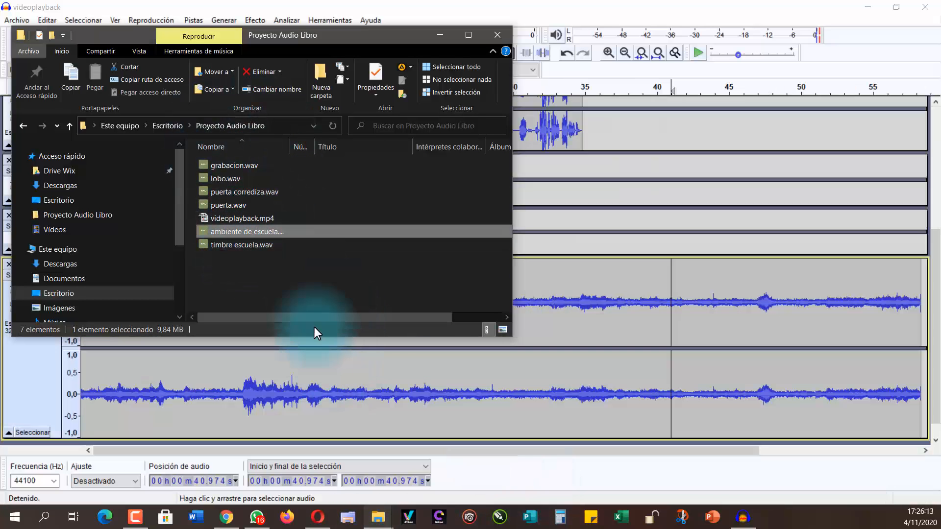
click(440, 28)
Step: Cut the first 11.15 s of the newly imported ambiente de escuela audio and shift the remaining clip to start at about 9.2 s
scroll(231, 318, up, 3)
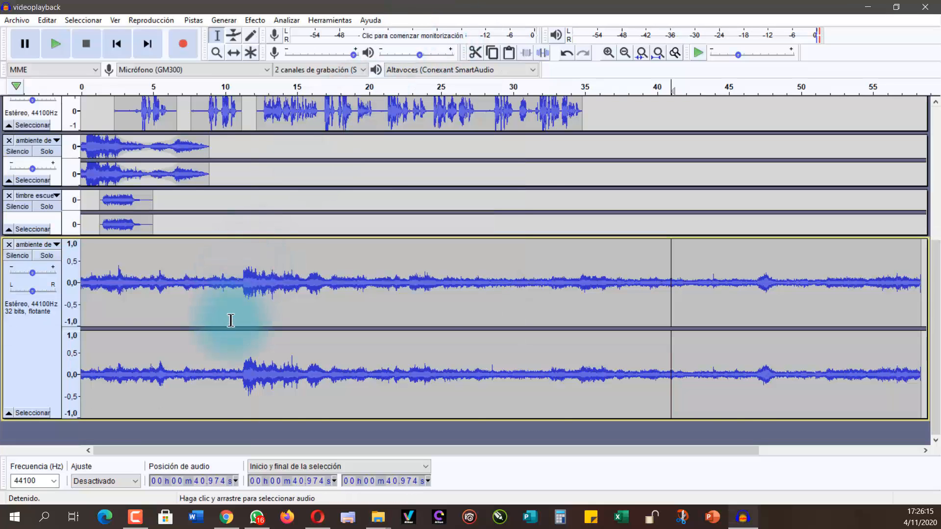
scroll(179, 332, down, 2)
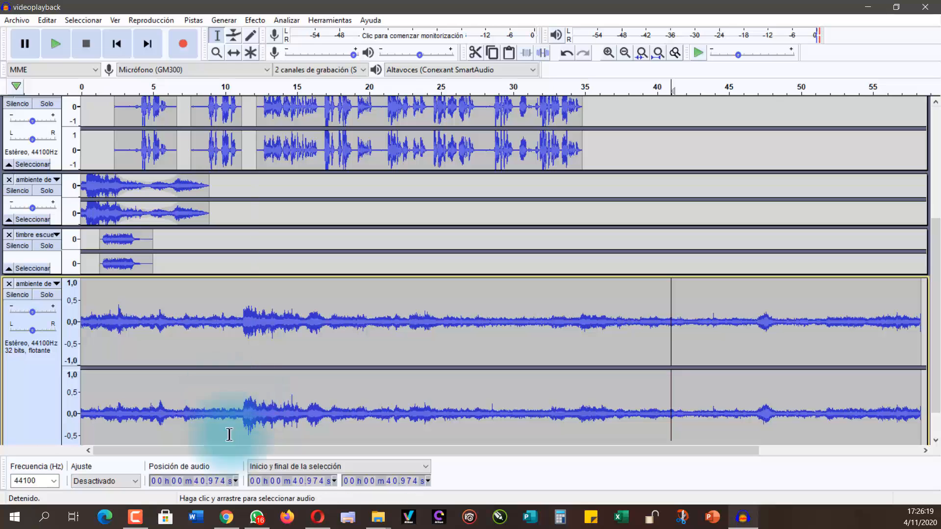
drag(385, 453, 337, 464)
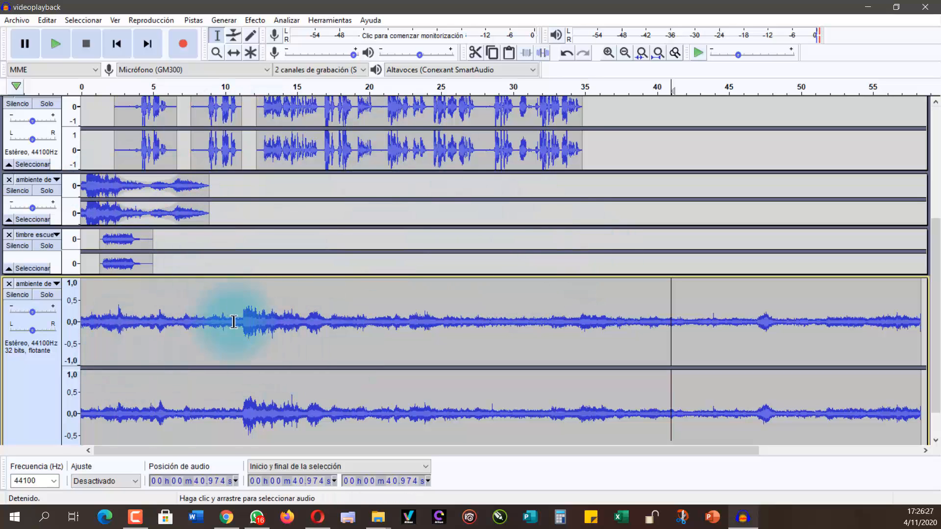
drag(241, 335, 79, 326)
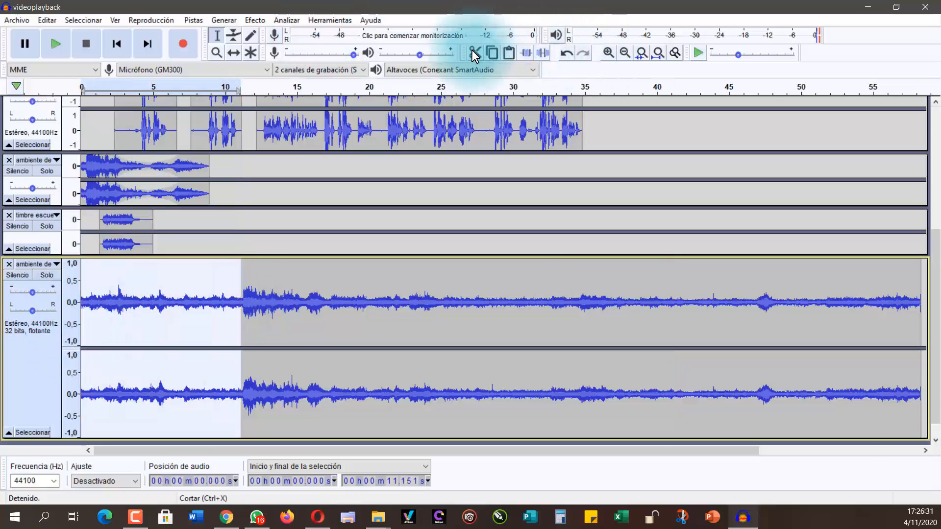
click(474, 54)
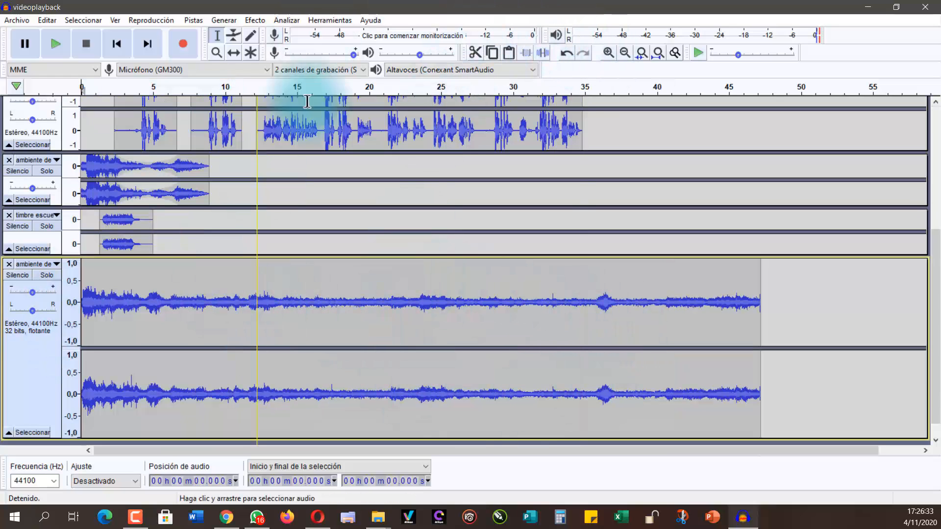
click(234, 52)
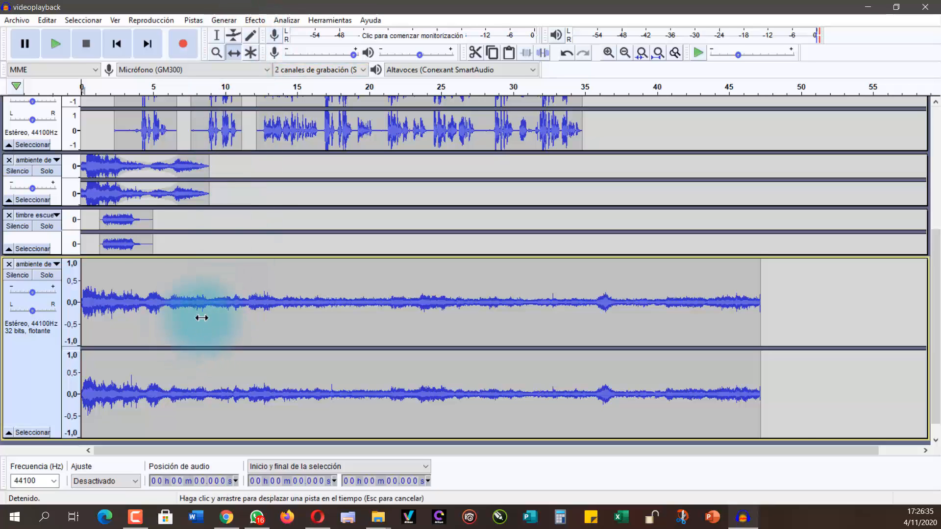
drag(201, 317, 320, 321)
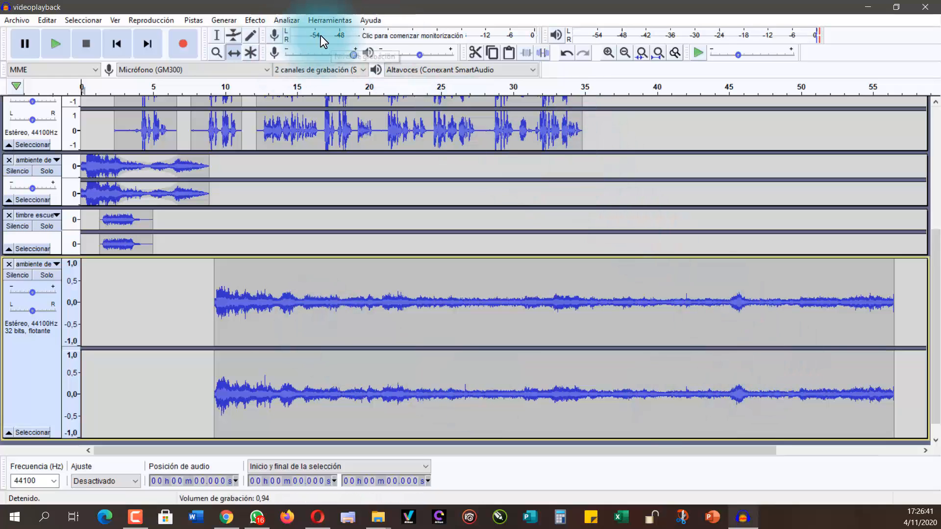
click(476, 52)
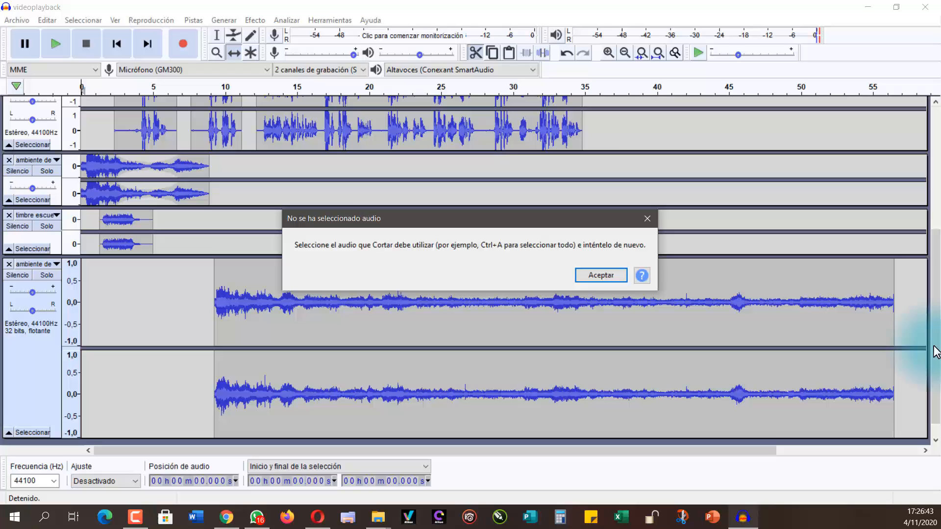
click(648, 218)
click(384, 325)
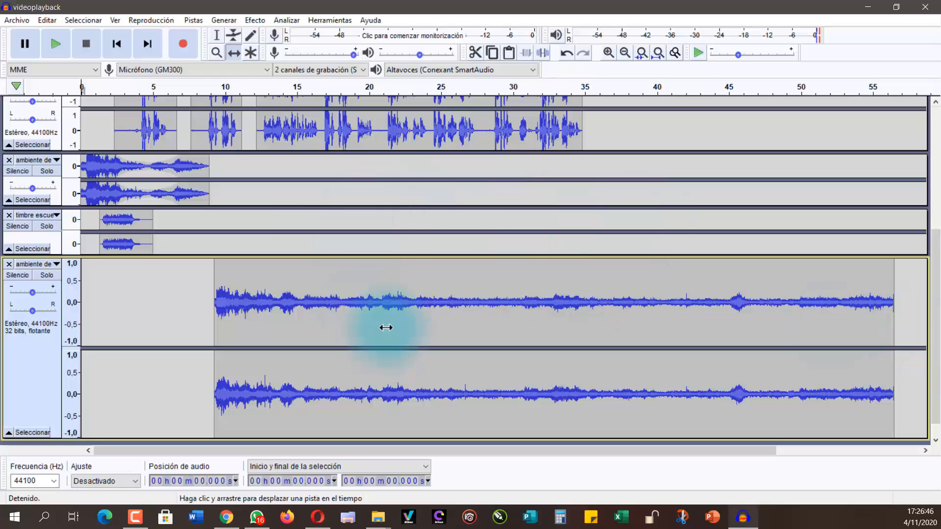
Step: Cut the lowest ambiente de escuela clip from about 34.8 s to its end, level with the end of the grabacion voice
click(217, 33)
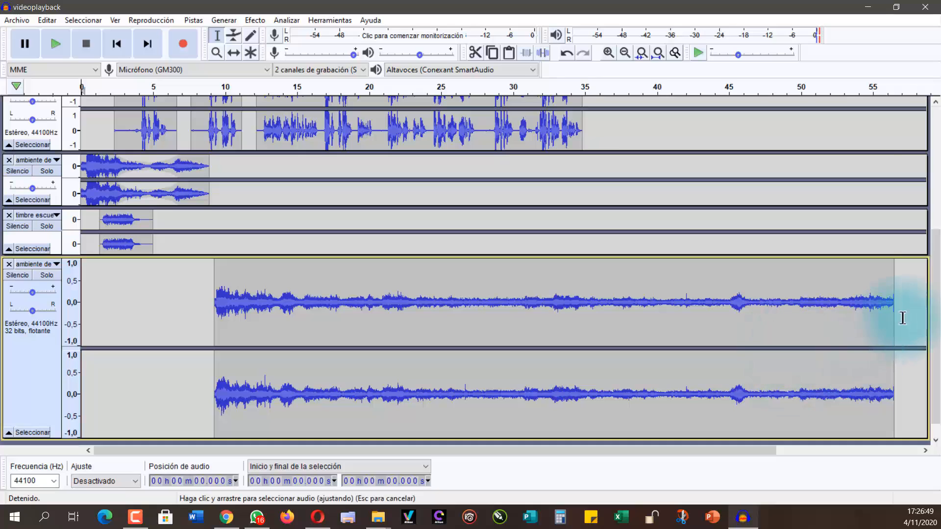
drag(902, 317, 585, 309)
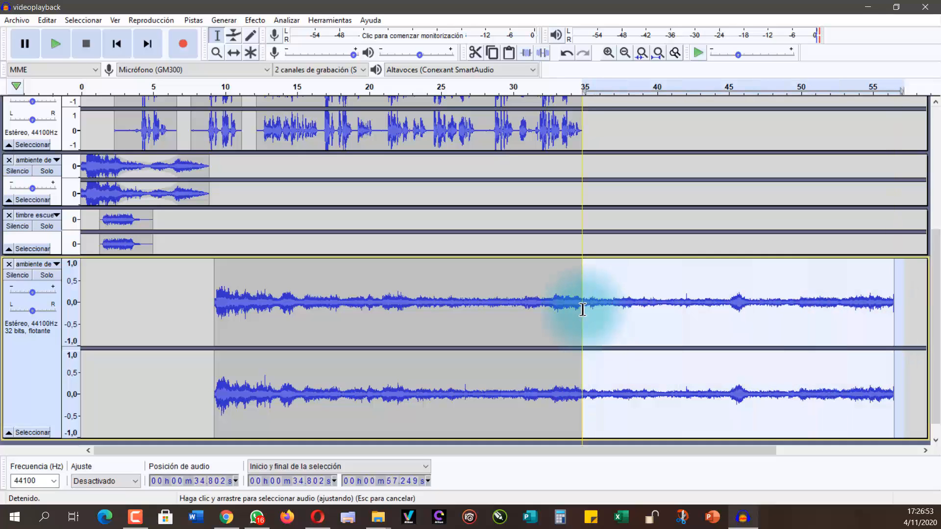
click(475, 53)
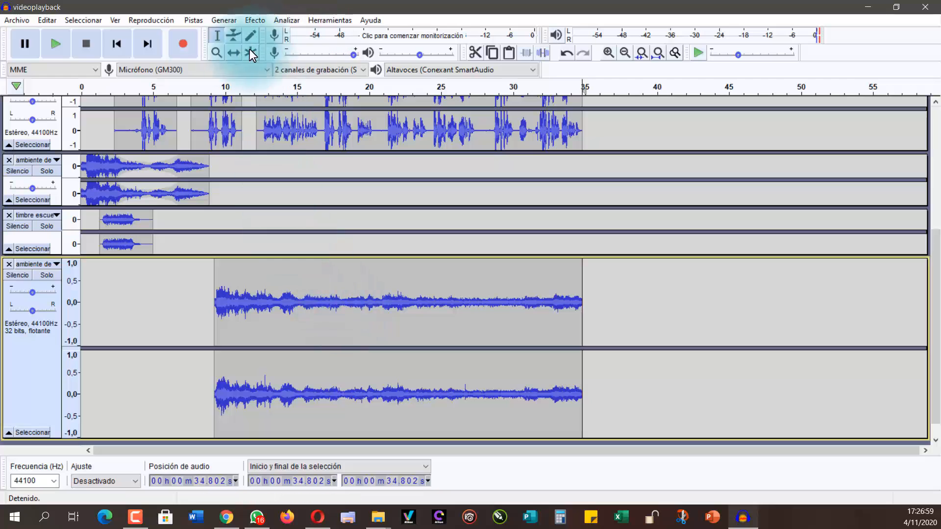
Step: Lower the whole volume envelope of the lowest ambiente de escuela clip to about 0.6 with the Envelope tool
click(233, 35)
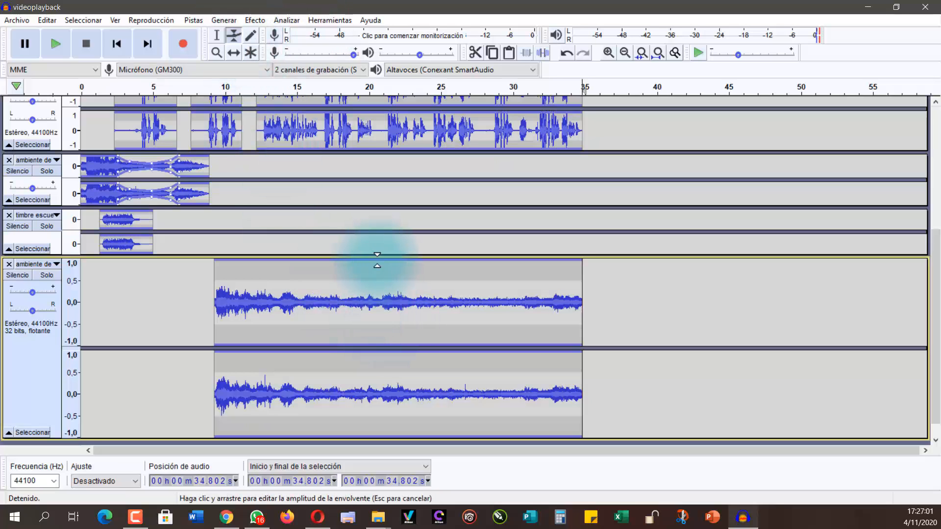
drag(377, 260, 377, 277)
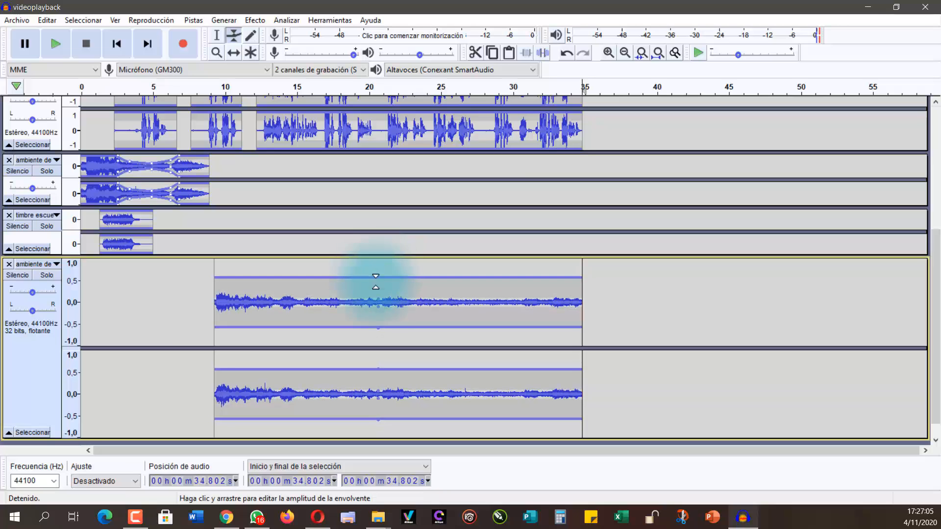
Step: Collapse the videoplayback track and play the mix from the start to check the volume balance
scroll(353, 314, up, 5)
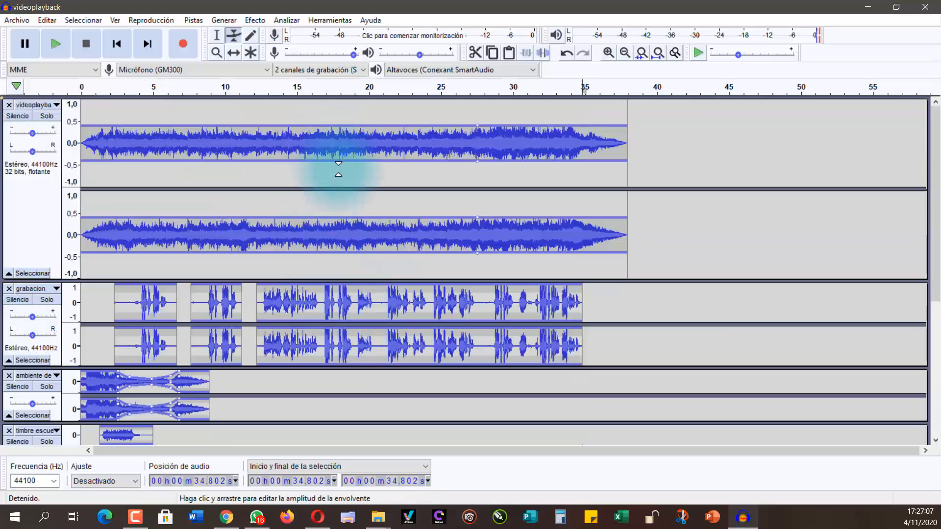
click(9, 273)
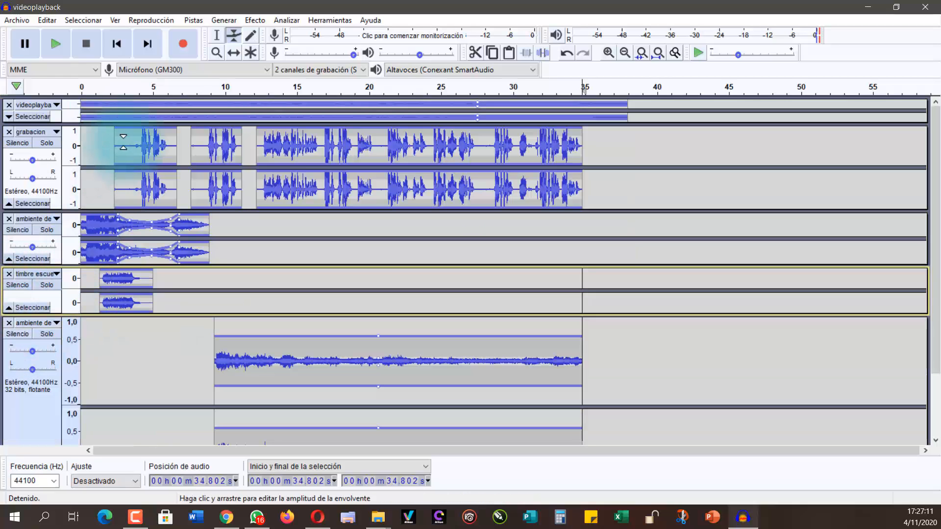
click(82, 82)
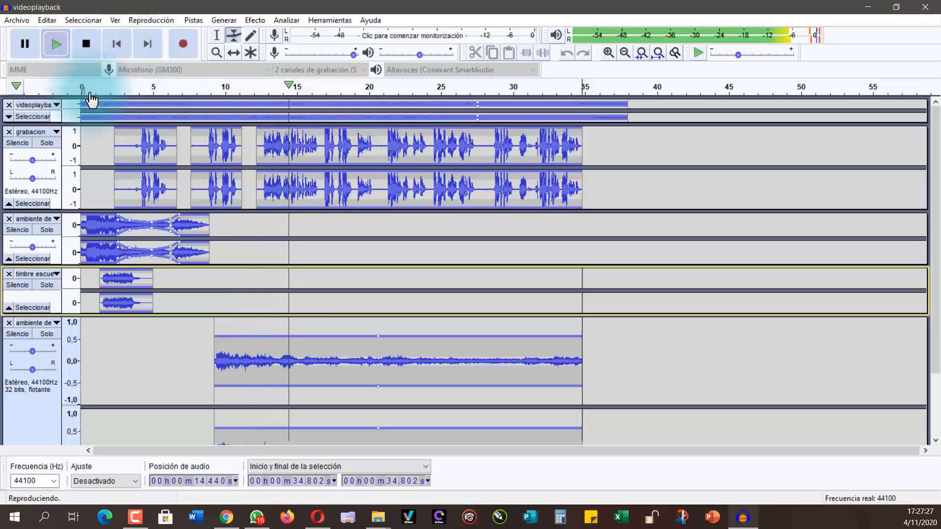
click(85, 44)
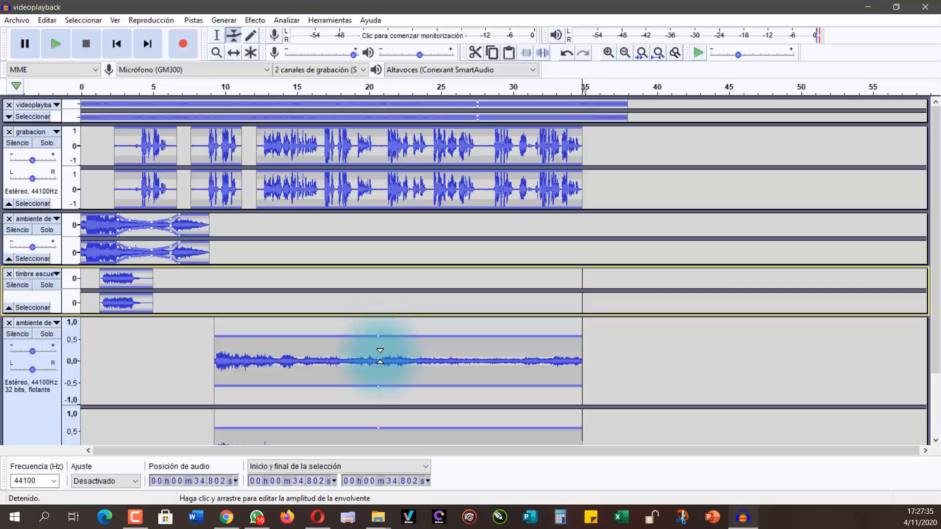
Step: Raise the lowest ambiente de escuela clip's volume envelope above its original level and play the mix from about 9.2 s
drag(379, 353, 384, 325)
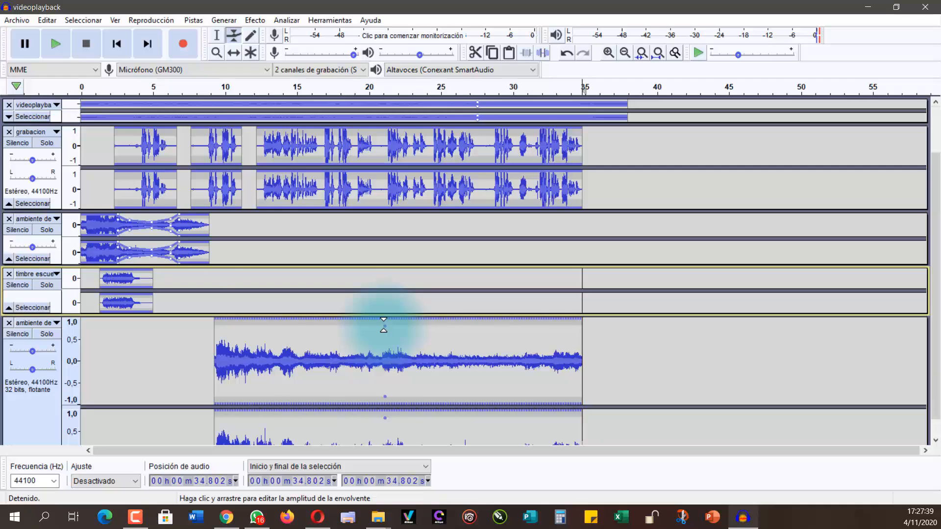
scroll(365, 328, down, 2)
scroll(325, 361, up, 2)
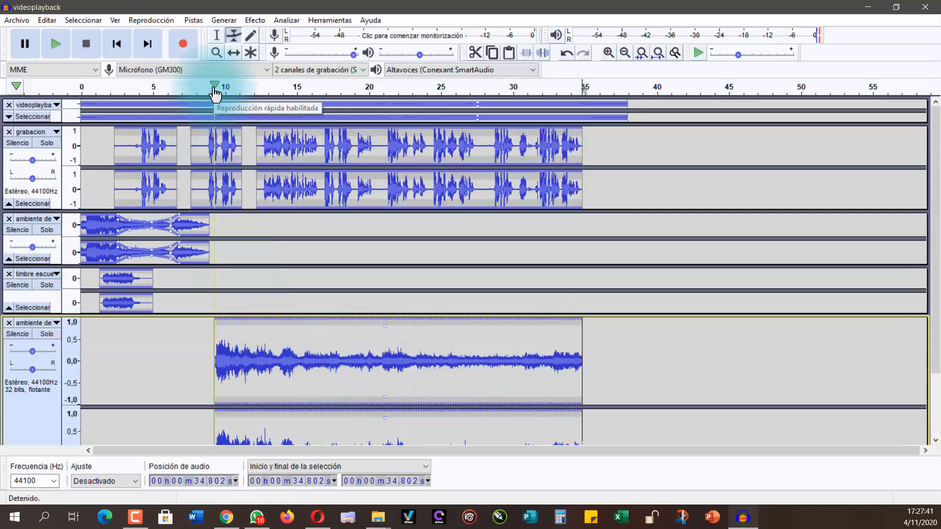
click(214, 89)
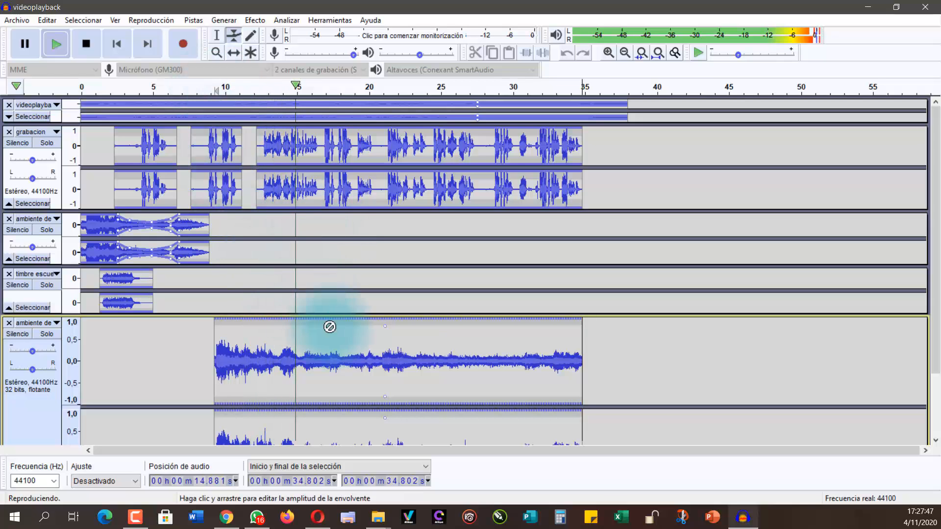
click(86, 43)
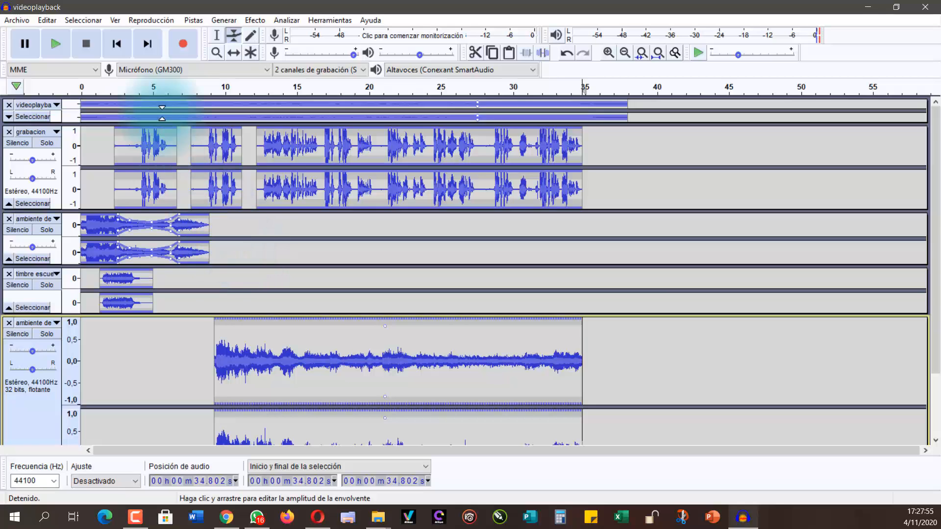
Step: Save the Audacity project as Proyecto in the Proyecto Audio Libro folder on the desktop
click(13, 22)
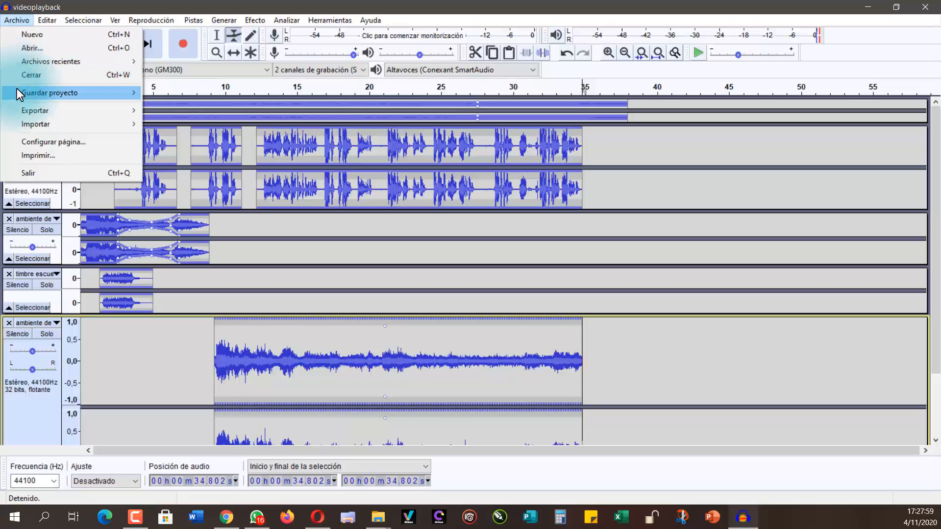
mouse_move(35, 95)
click(197, 95)
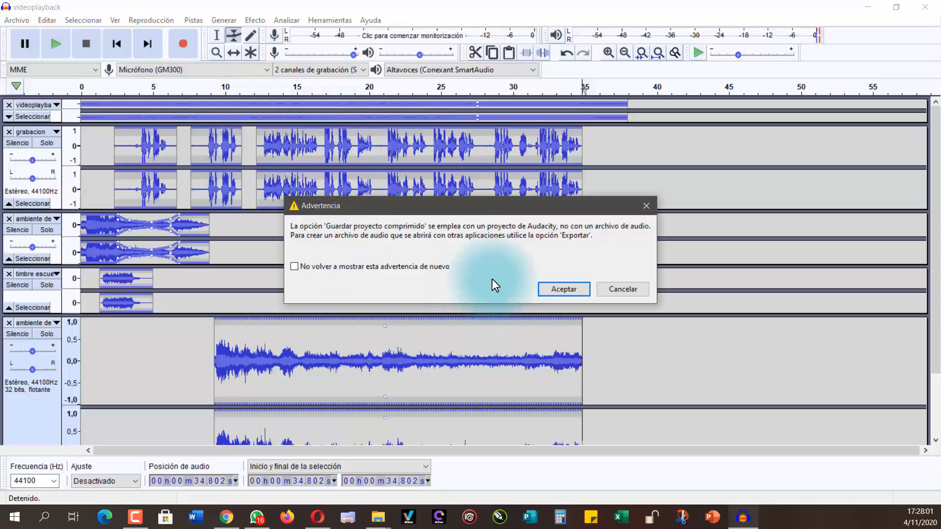
click(555, 292)
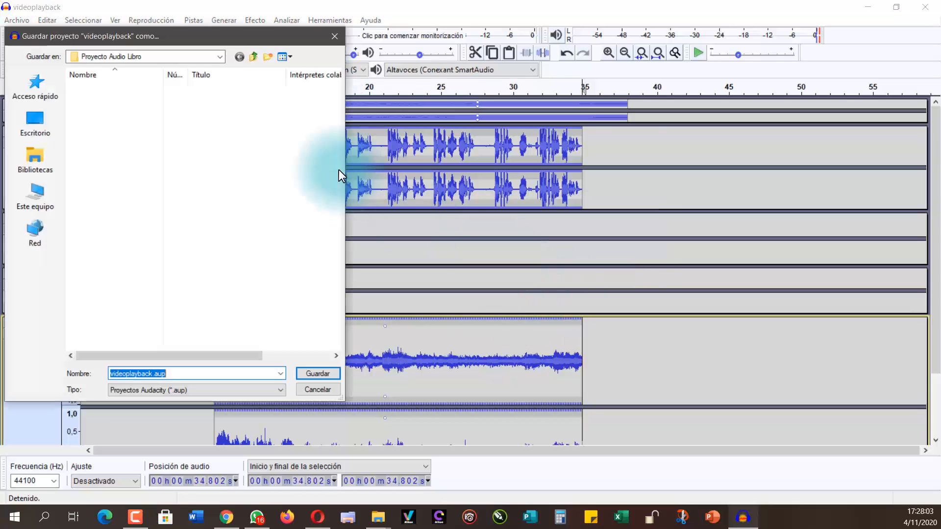
drag(225, 42, 787, 85)
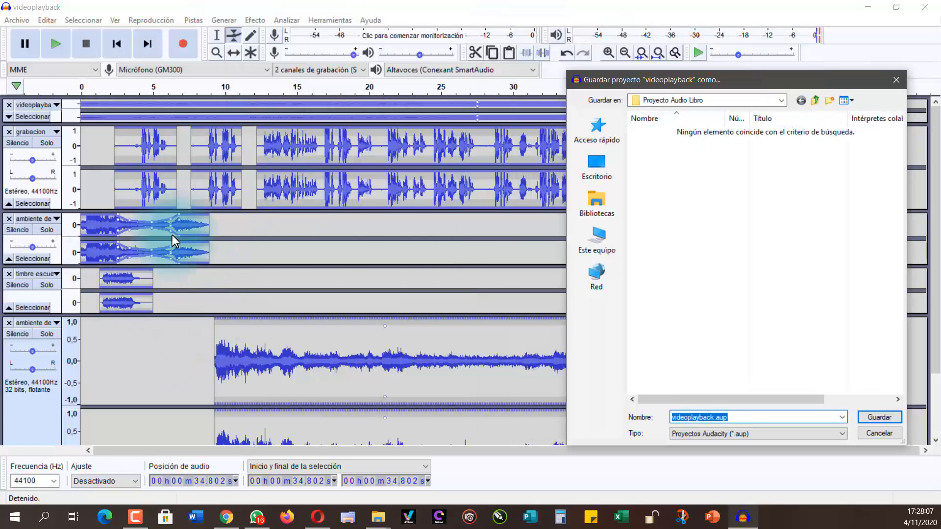
drag(704, 82, 323, 32)
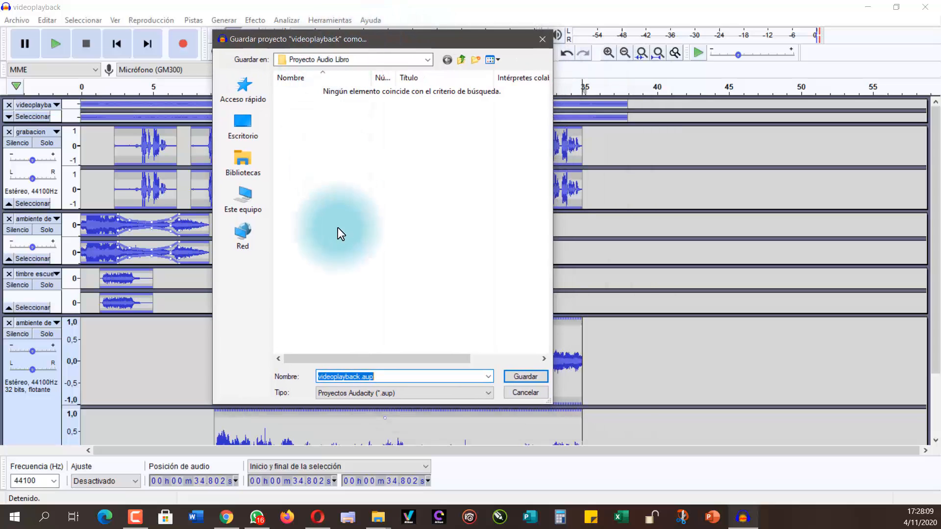
click(243, 133)
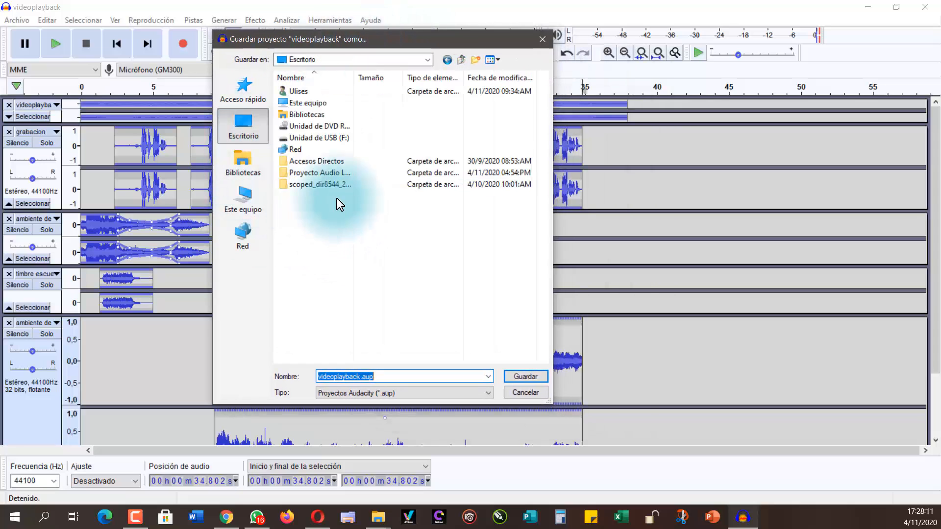
double_click(315, 173)
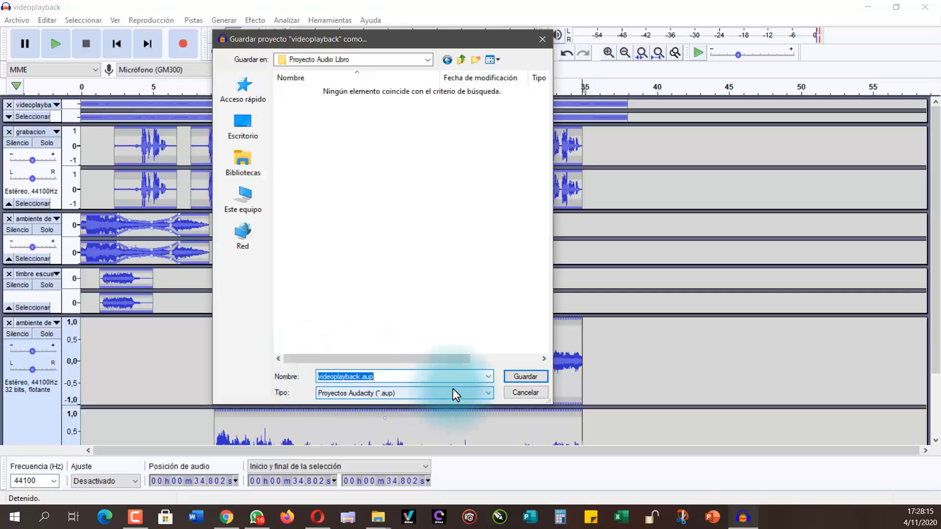
text(Pro)
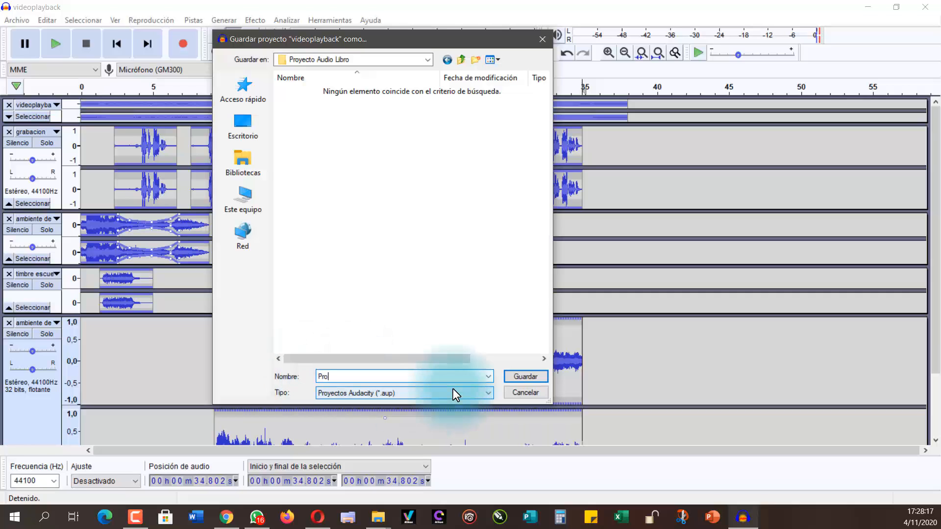
text(yecto)
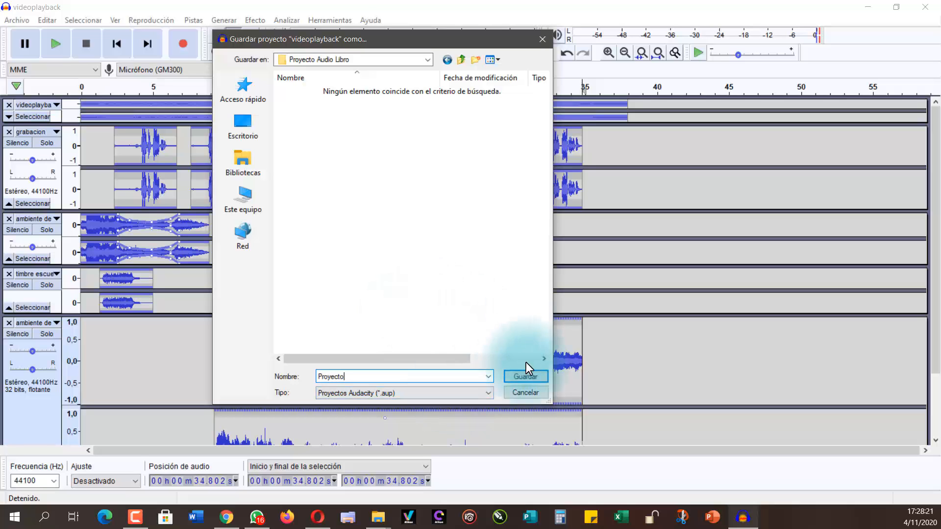
click(524, 380)
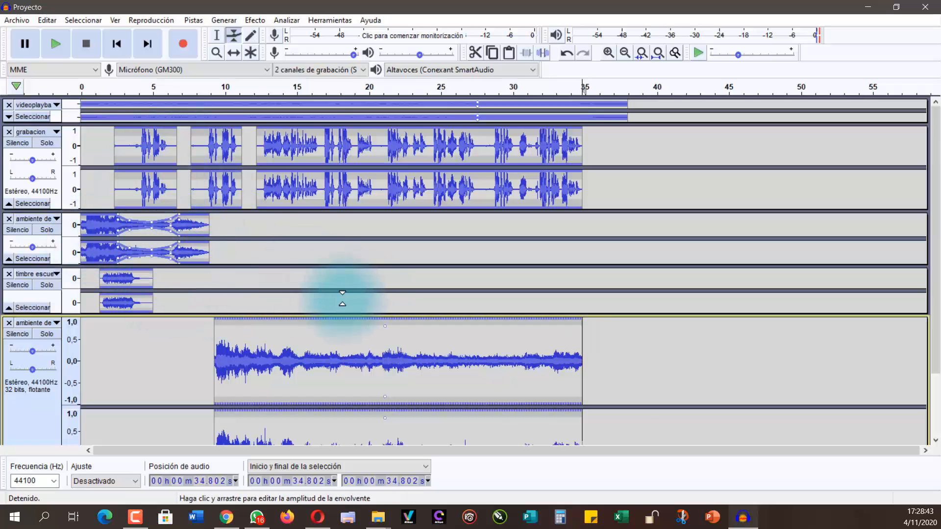
click(18, 20)
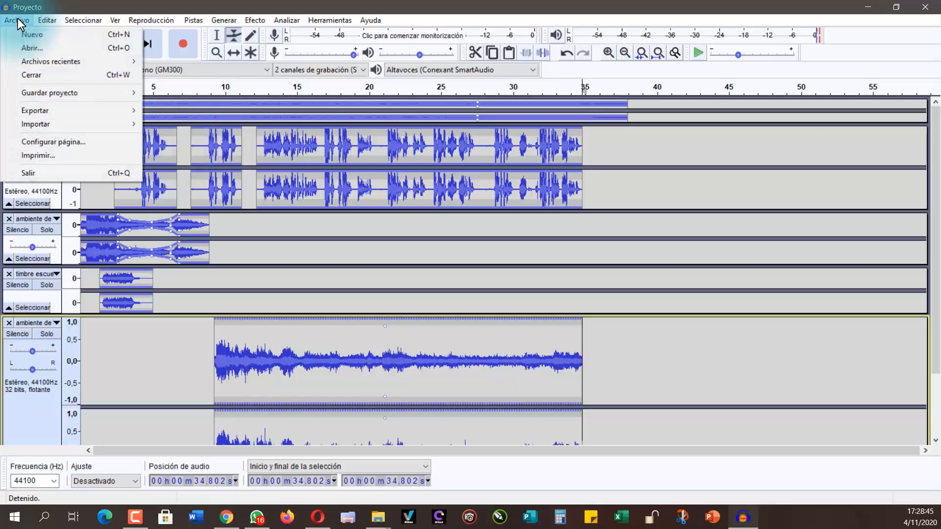
mouse_move(45, 93)
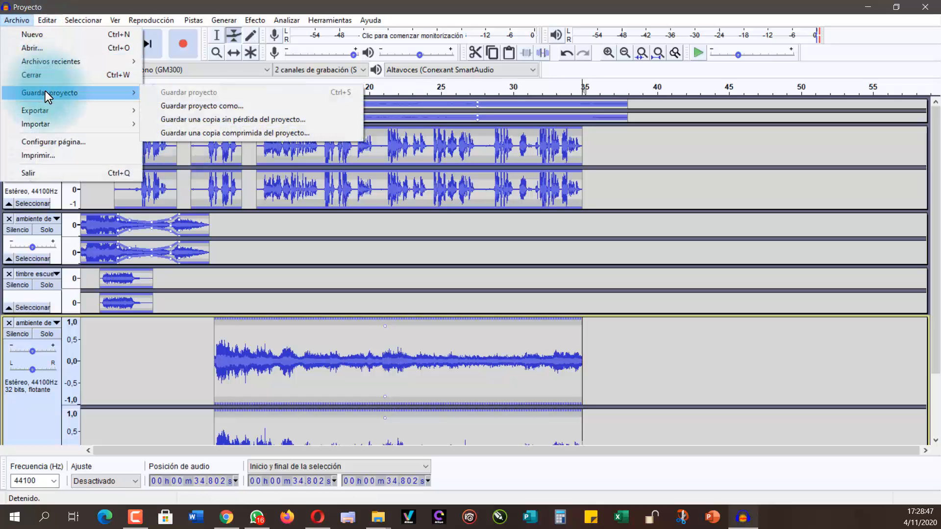
click(298, 200)
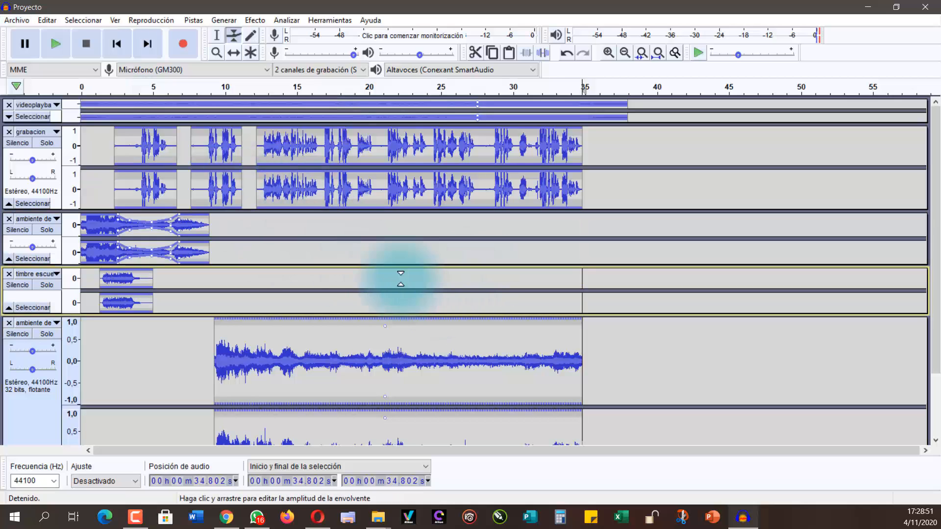
scroll(392, 275, down, 3)
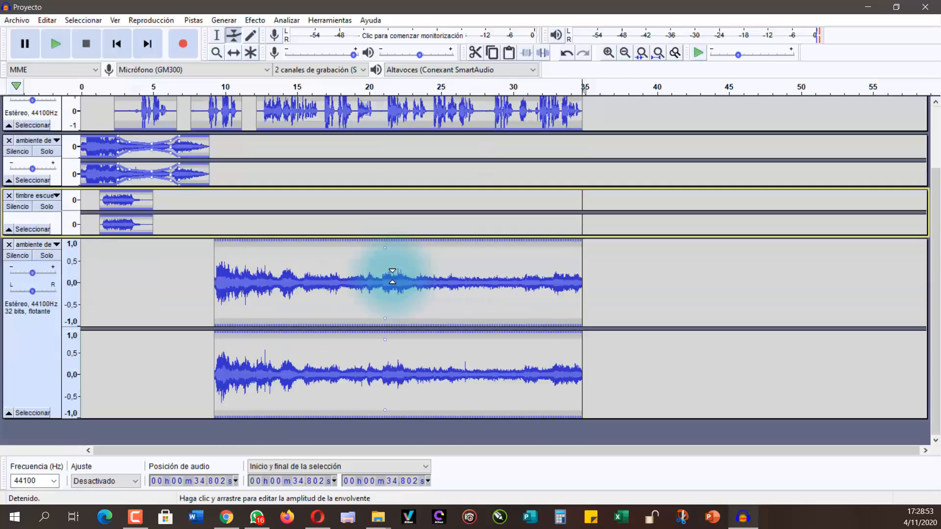
scroll(390, 278, up, 3)
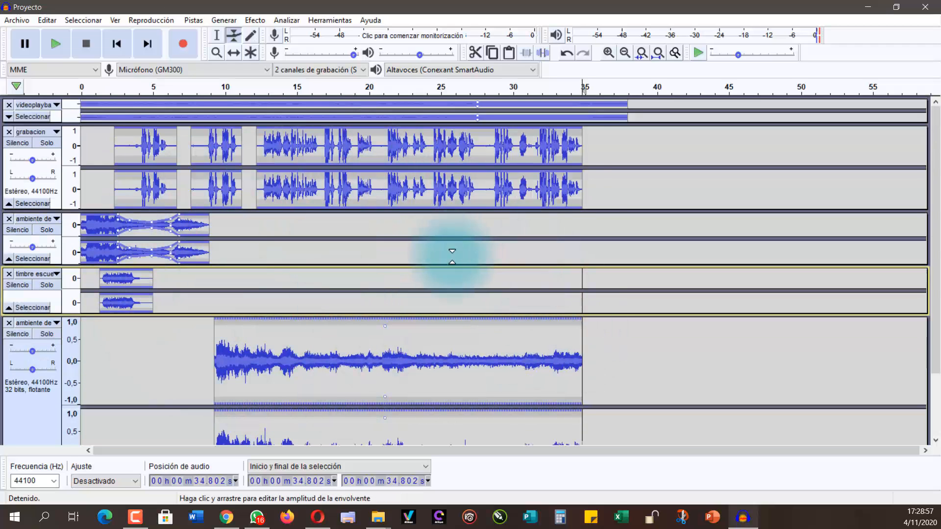
click(17, 20)
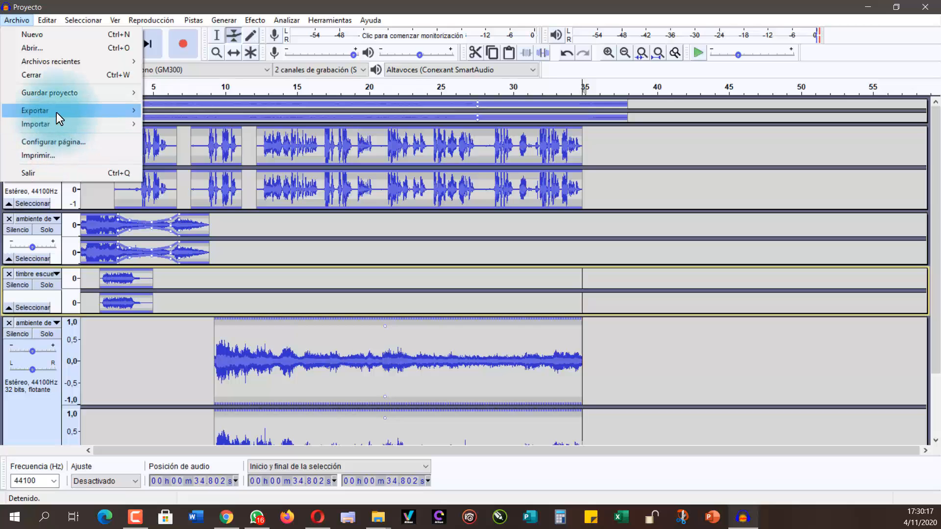
mouse_move(57, 114)
click(69, 6)
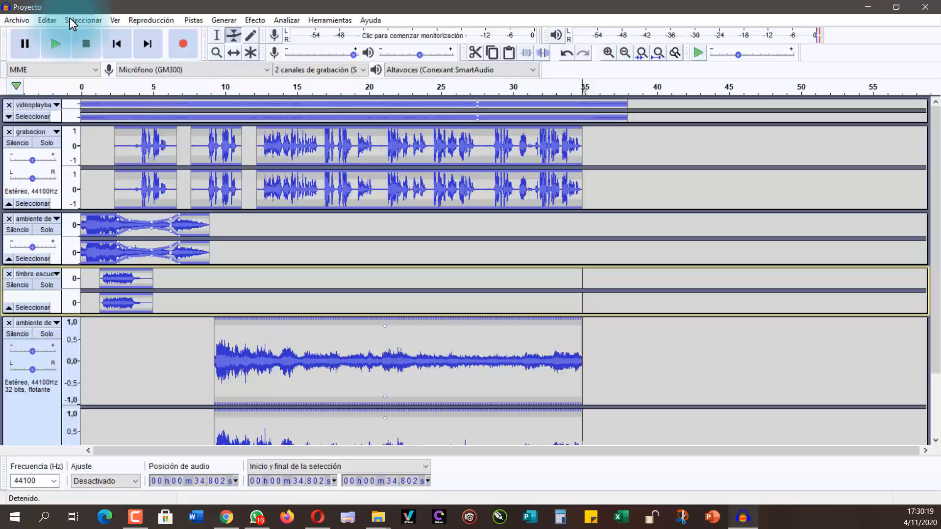
Step: Export the mix as a 16-bit WAV file named Cuneto Final in the Proyecto Audio Libro folder, accepting the stereo mixdown and existing metadata
click(17, 19)
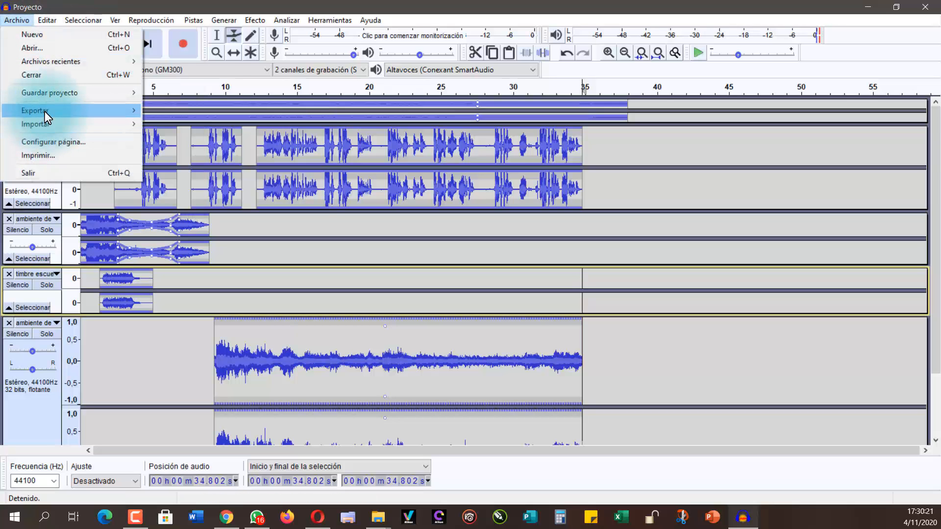
mouse_move(45, 111)
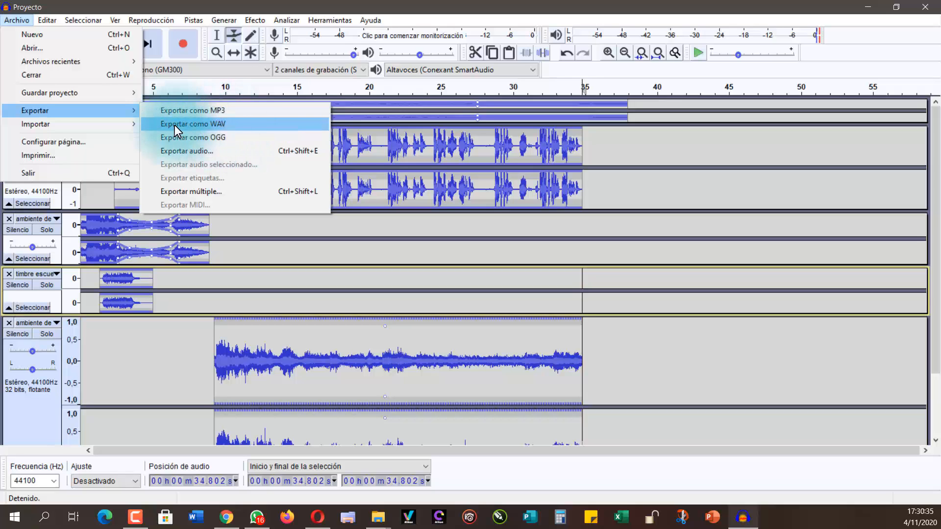
click(192, 124)
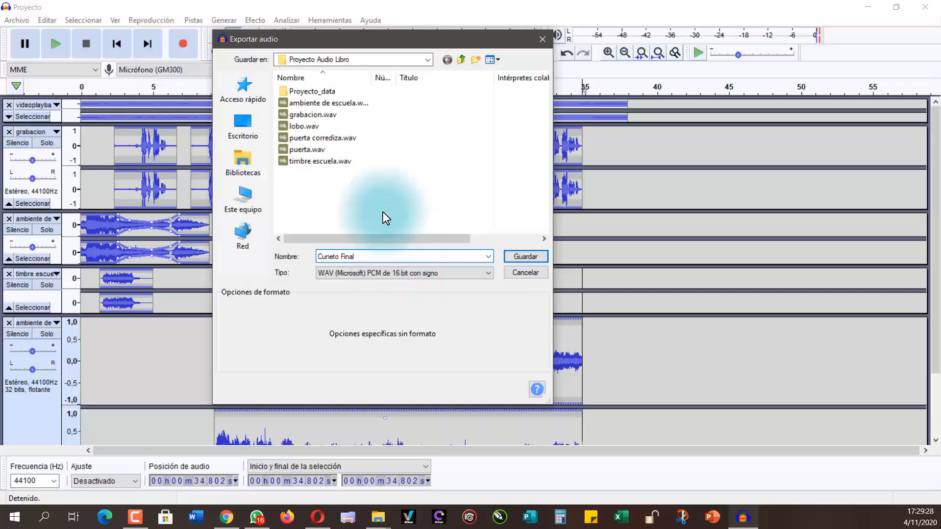
click(515, 259)
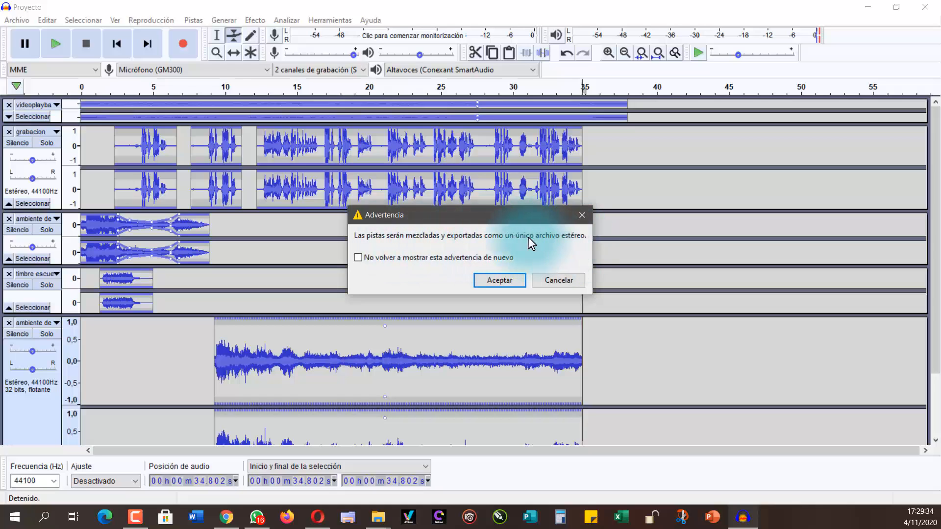
click(503, 279)
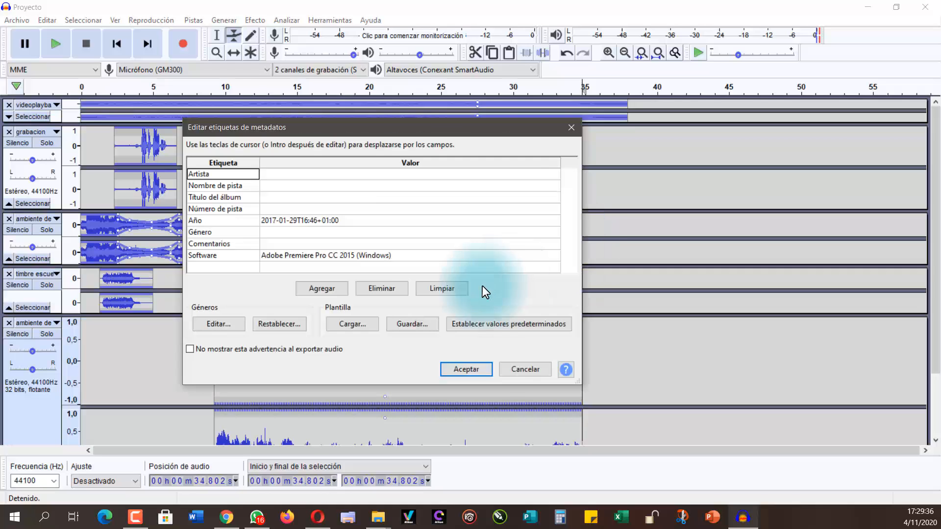
click(467, 368)
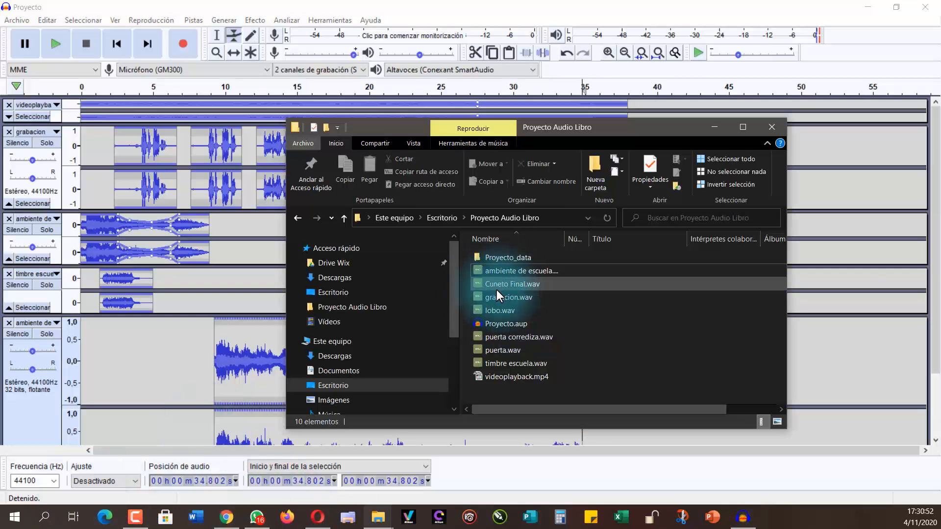
Step: In File Explorer's Proyecto Audio Libro folder, correct the exported file's name from Cuneto Final.wav to Cuento Final.wav
click(498, 287)
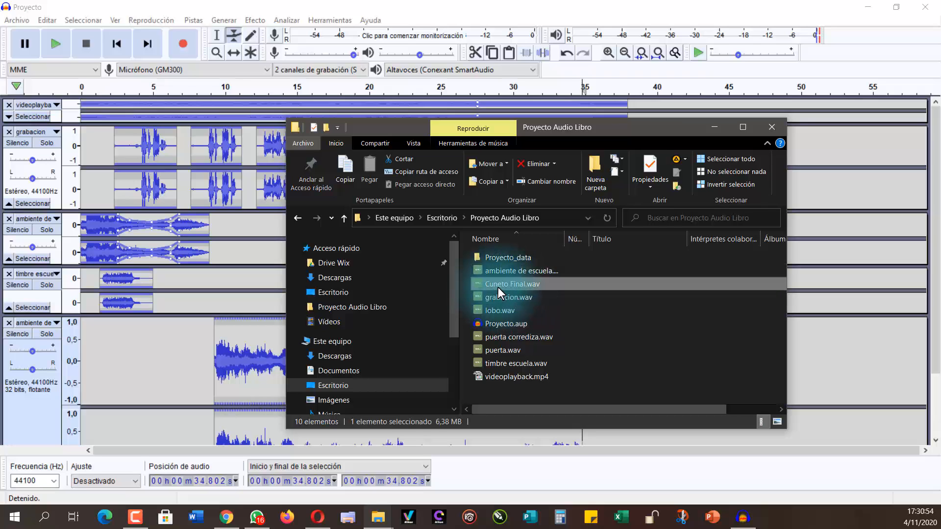
click(499, 286)
click(498, 286)
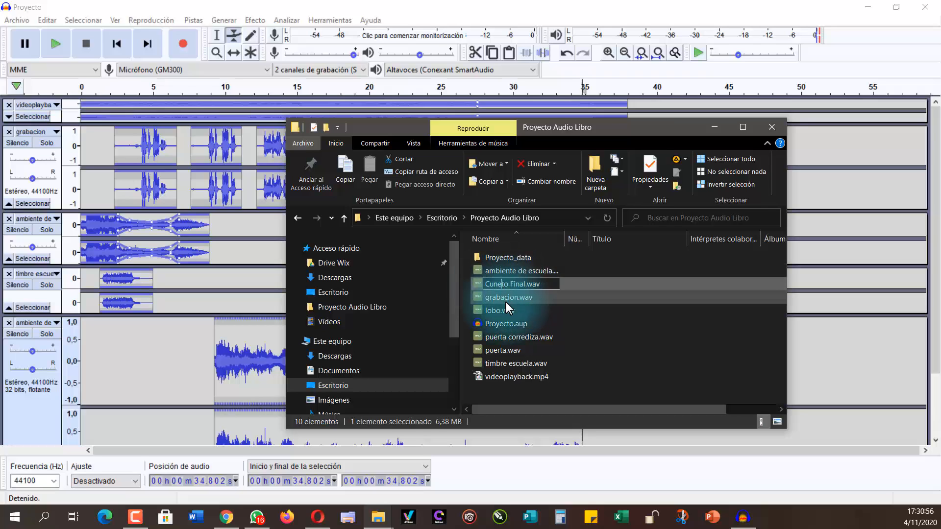
key(BackSpace)
key(BackSpace)
text(en)
click(509, 385)
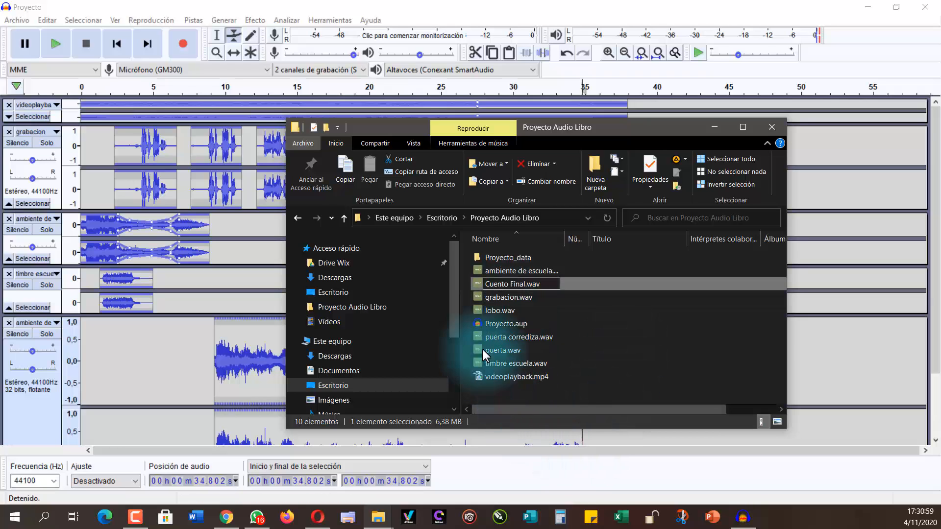
Step: Play Cuento Final.wav in AIMP to check the exported mix, and return to the Audacity project
double_click(507, 287)
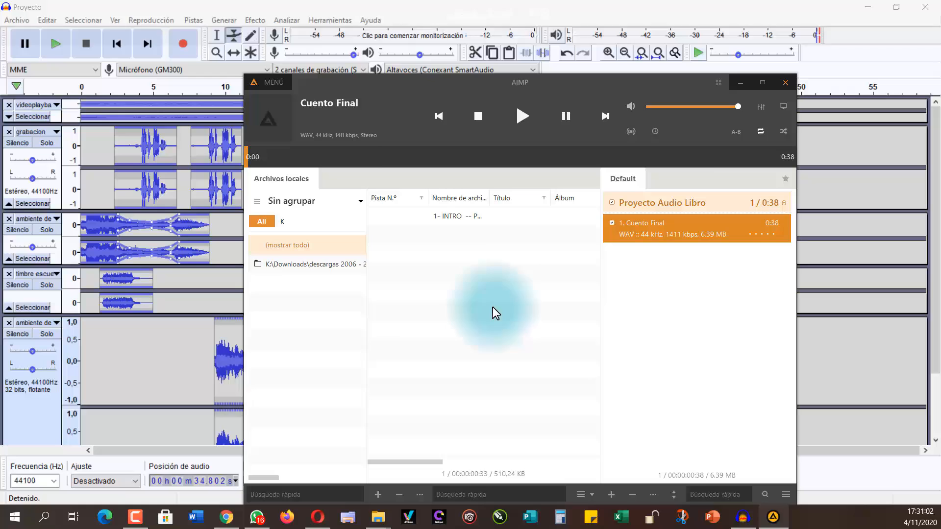
drag(431, 76, 383, 53)
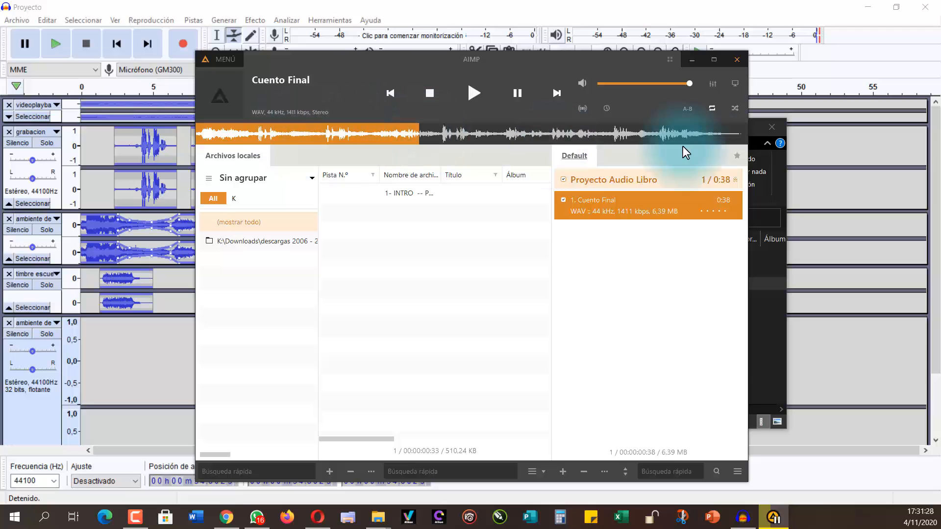
click(743, 517)
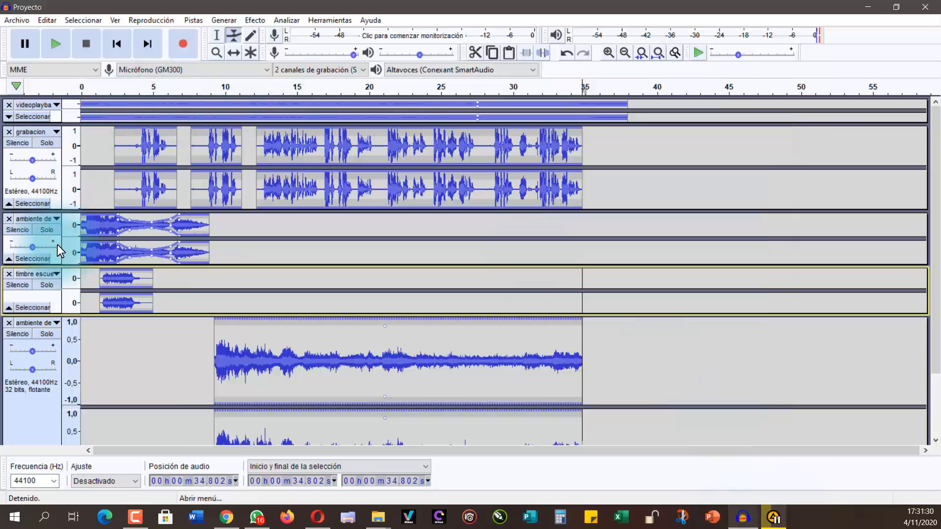